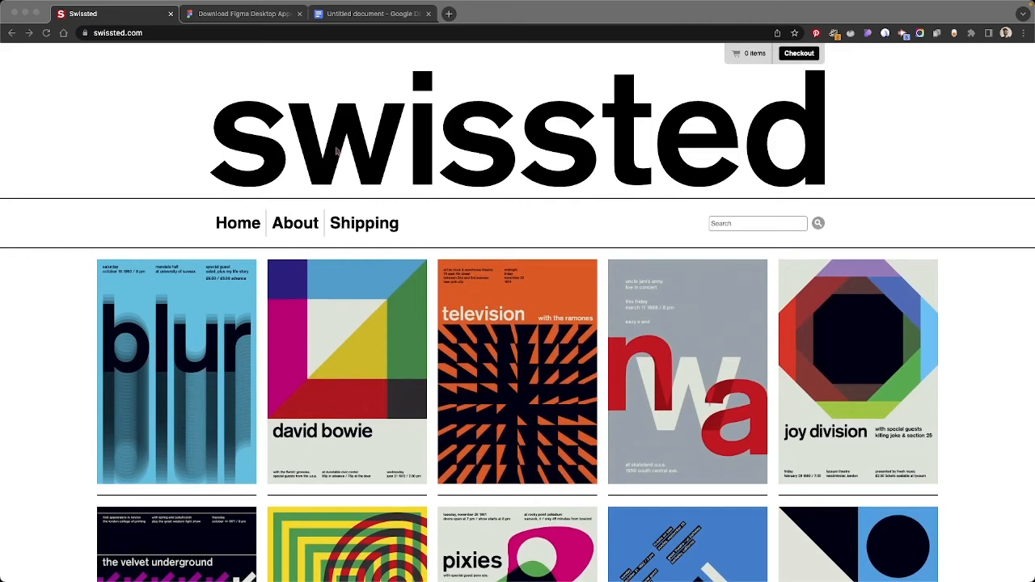
Step: Open the blur at mandela hall, 1993 poster on swissted.com and copy its image
left_click(382, 19)
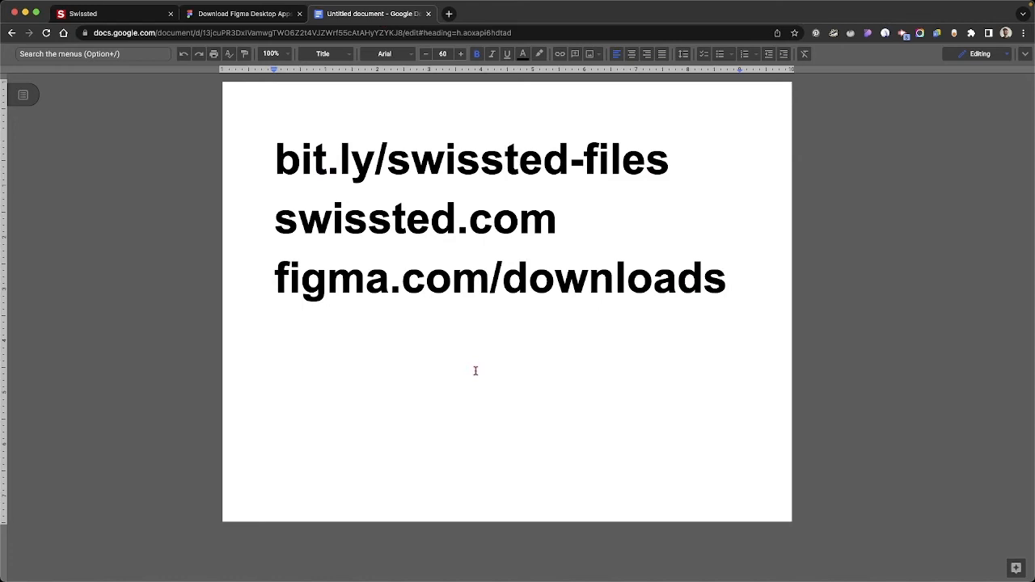
left_click(144, 17)
left_click(195, 409)
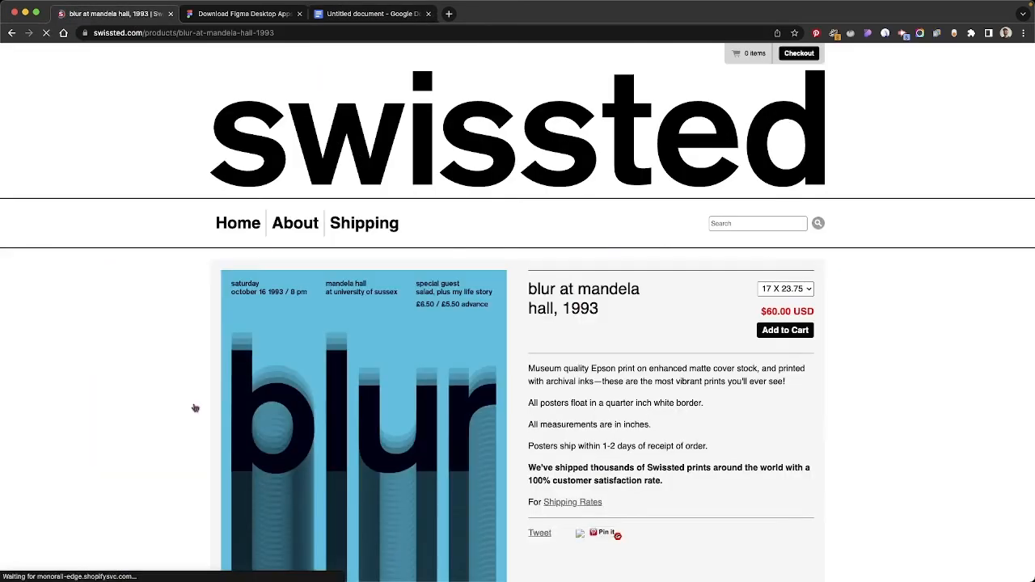
scroll(412, 414, "down", 3)
right_click(348, 291)
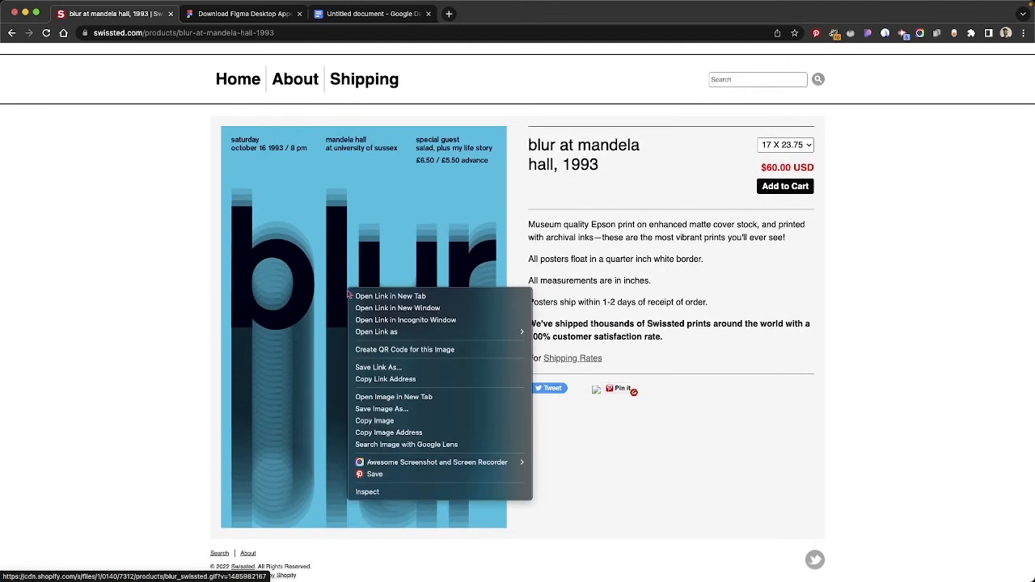
left_click(402, 421)
Step: Switch to Figma, create a new design file and paste the copied poster image
key("super+Tab")
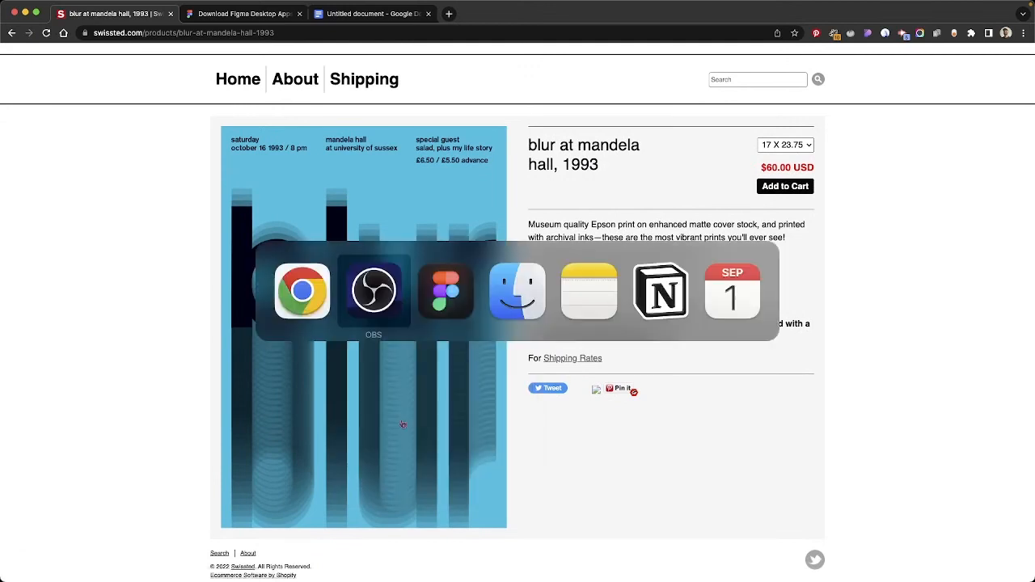
key("super+Tab")
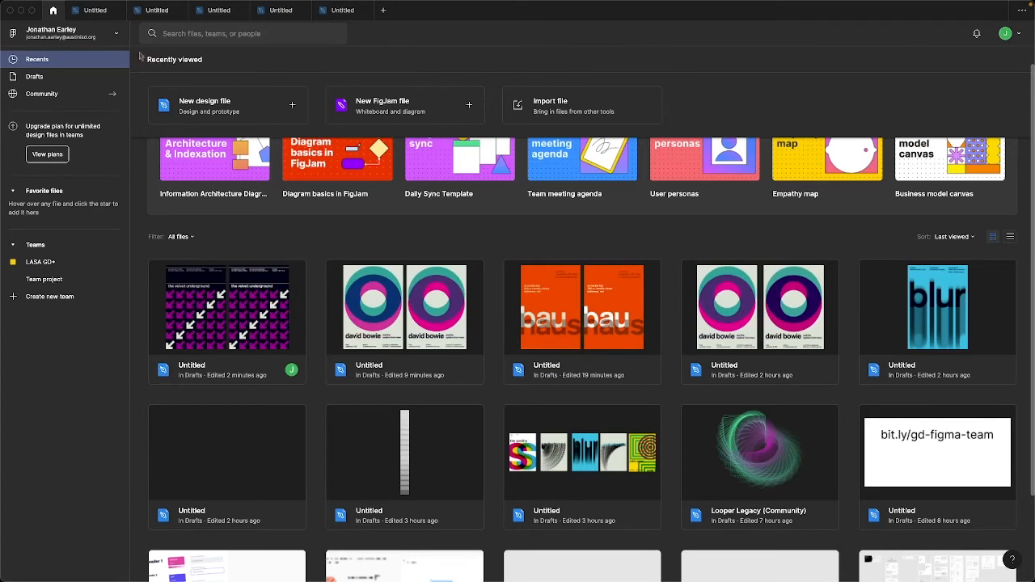
left_click(177, 106)
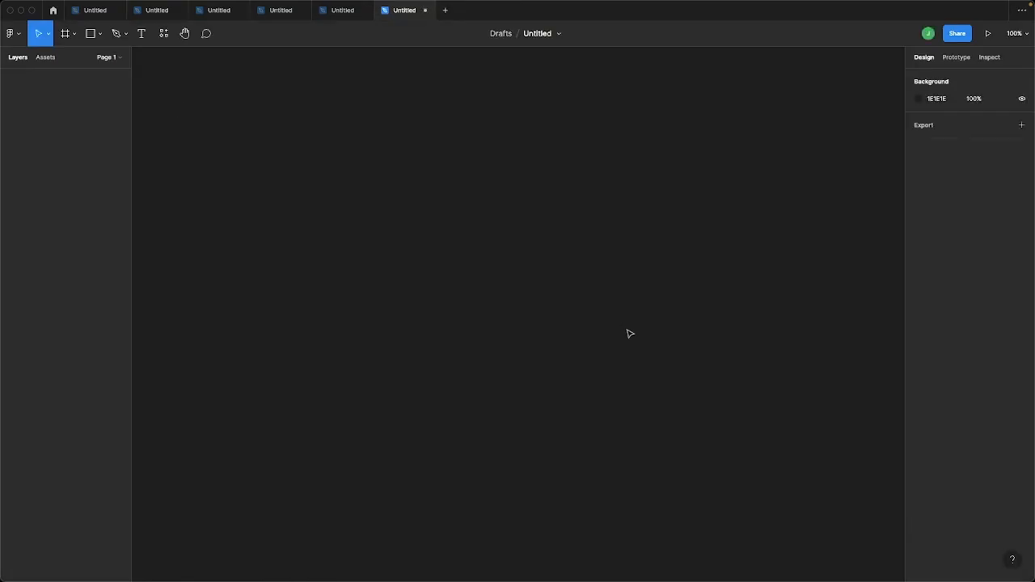
key("super+v")
scroll(629, 334, "down", 5)
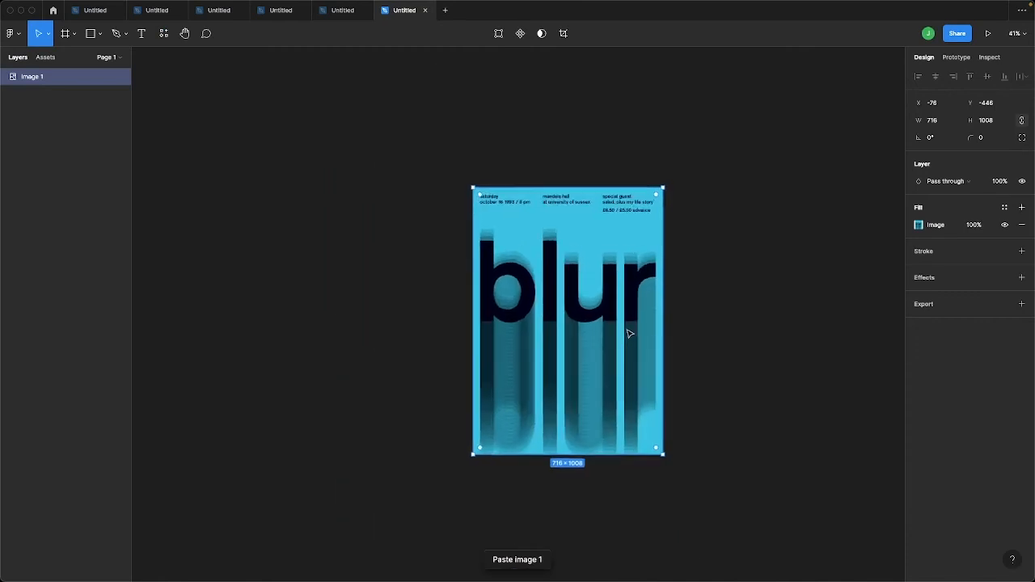
Step: Draw a 716 × 1008 frame exactly around the poster image and duplicate the frame beside it
key("f")
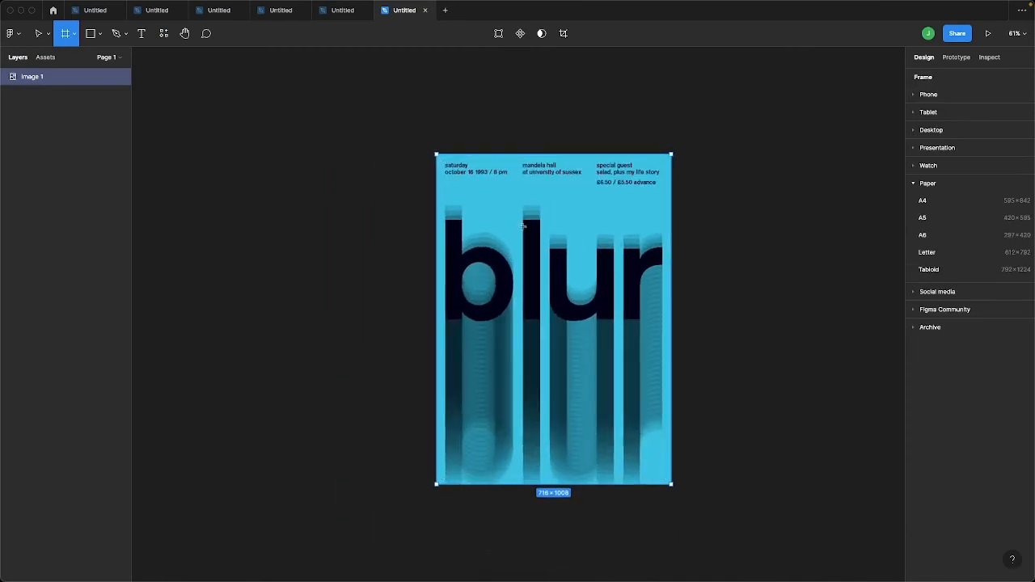
left_click_drag(437, 154, 670, 483)
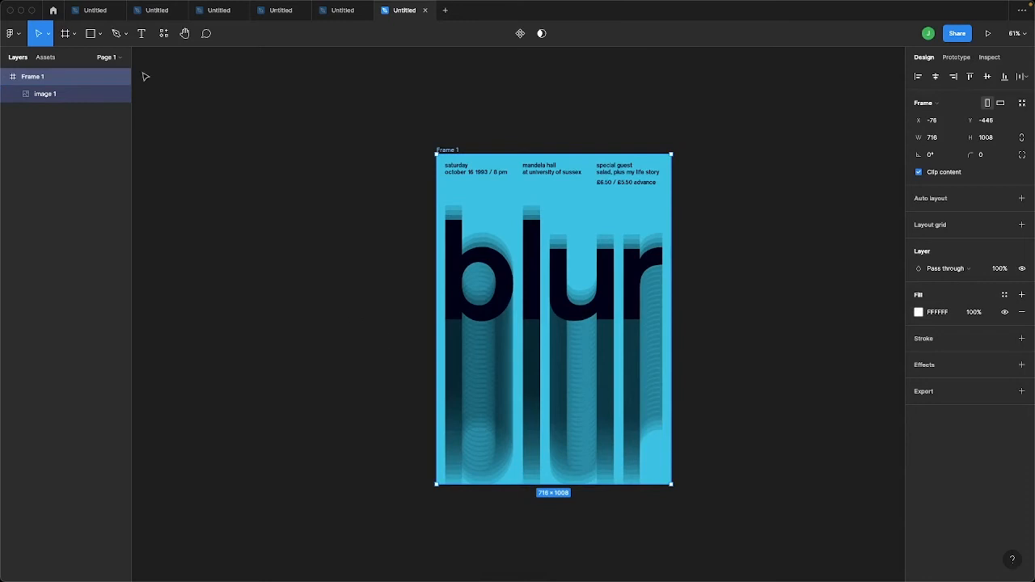
key("super+d")
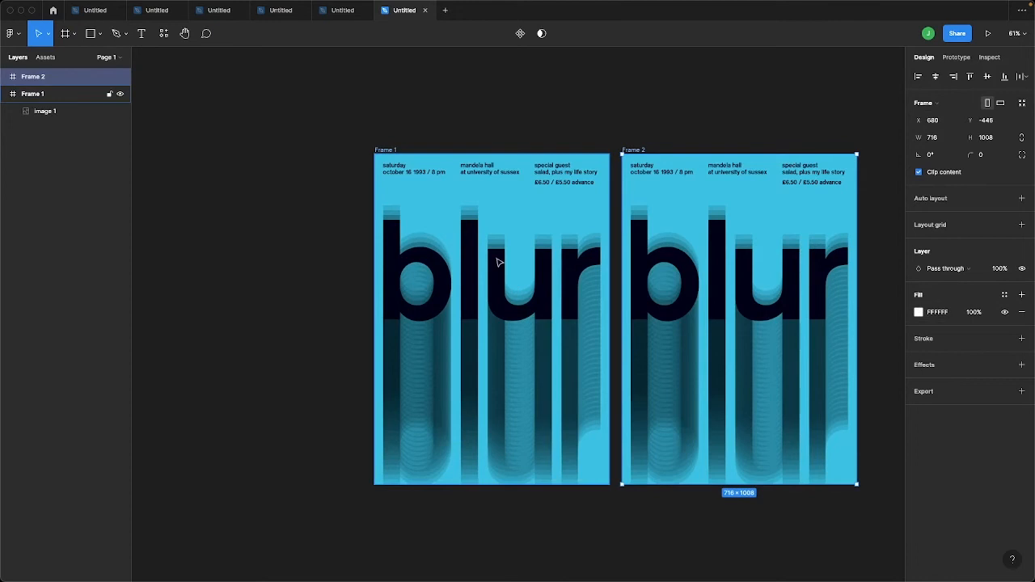
Step: Lock the poster image inside Frame 1
left_click(392, 150)
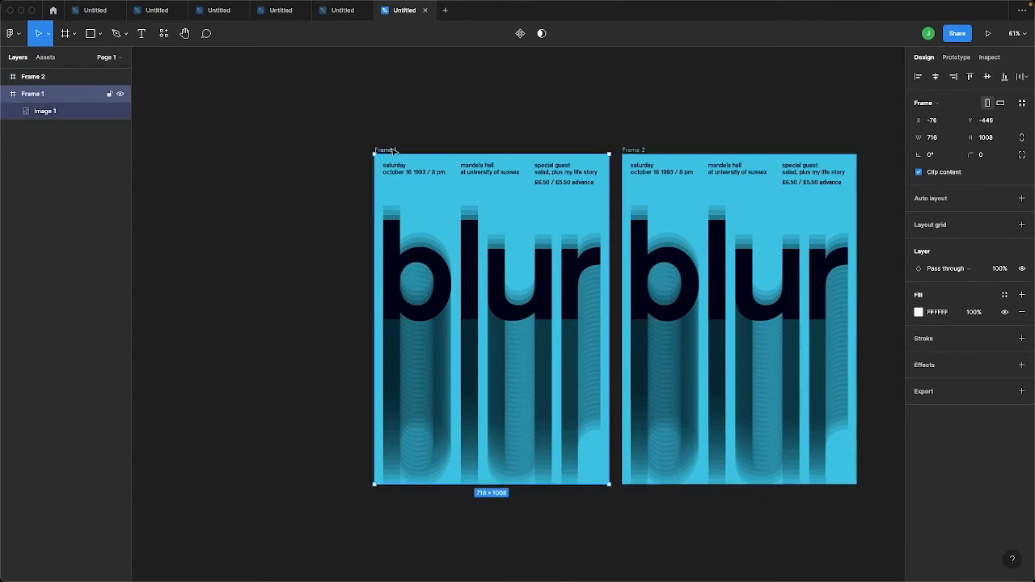
left_click(109, 110)
scroll(506, 278, "right", 2)
scroll(506, 278, "down", 1)
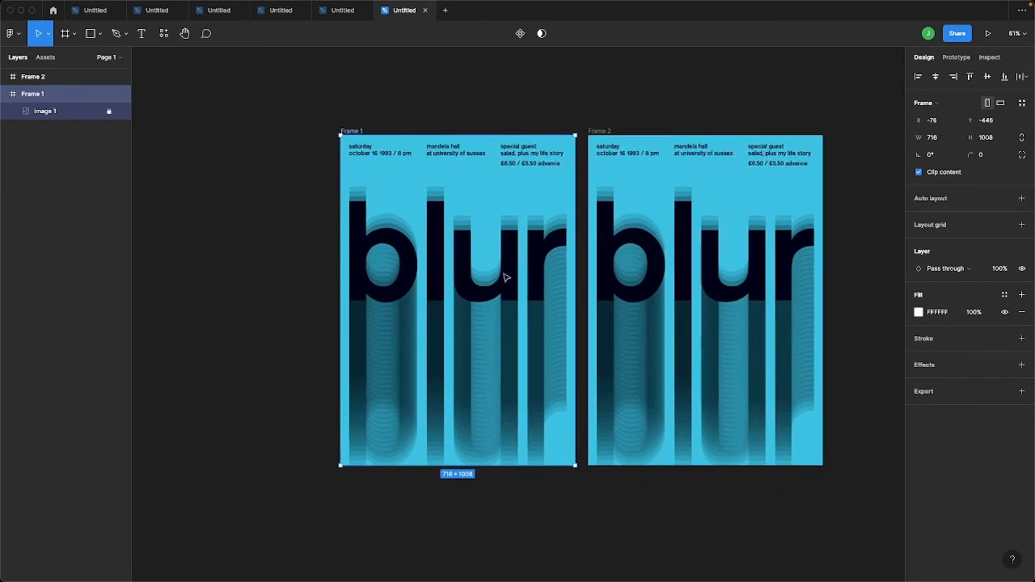
left_click(299, 254)
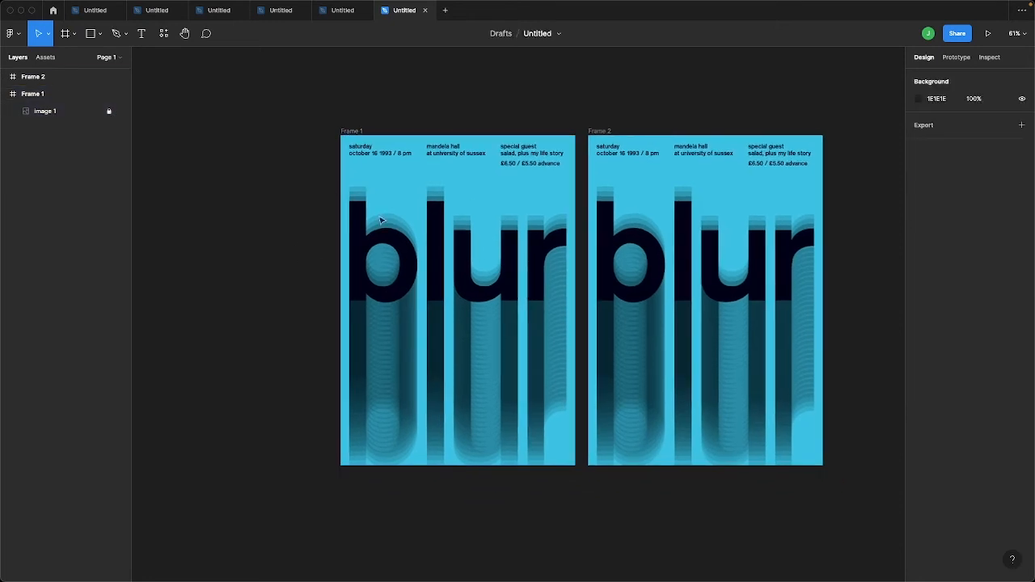
Step: Add the text "blur" to Frame 1 and scale it to a font size of about 357 over the poster's title
key("t")
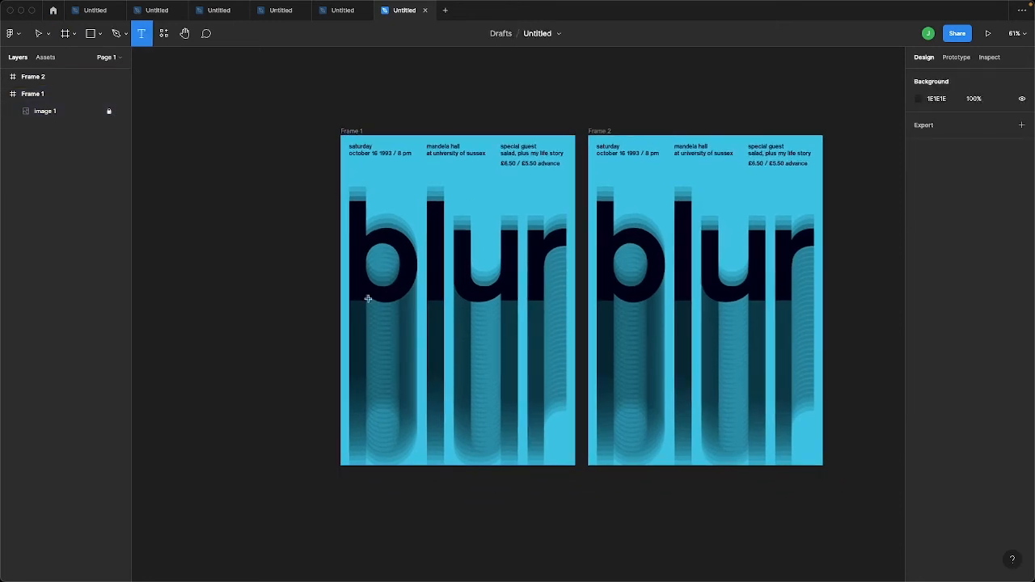
left_click(349, 300)
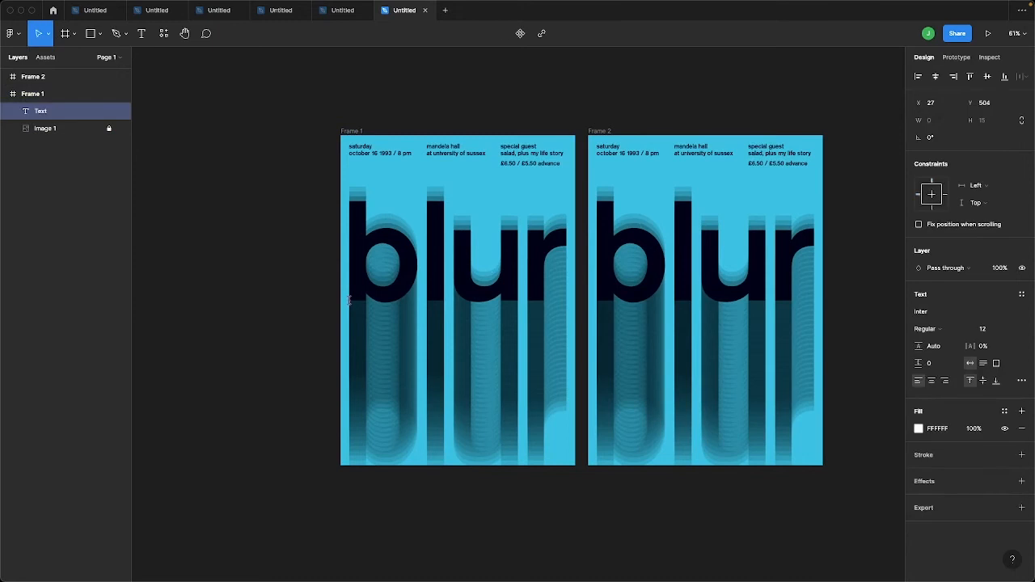
type("blur")
key("Escape")
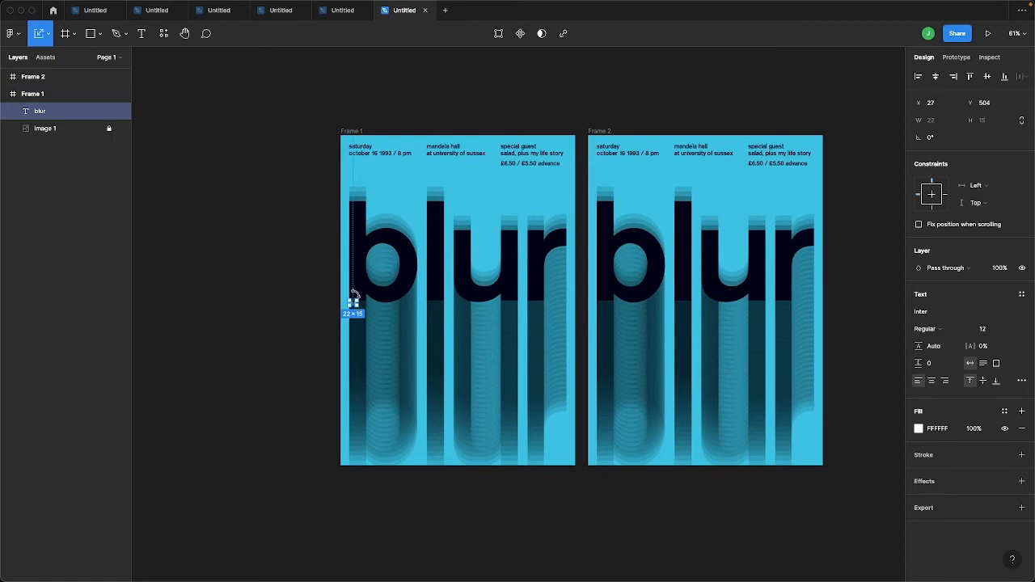
left_click_drag(360, 296, 564, 184)
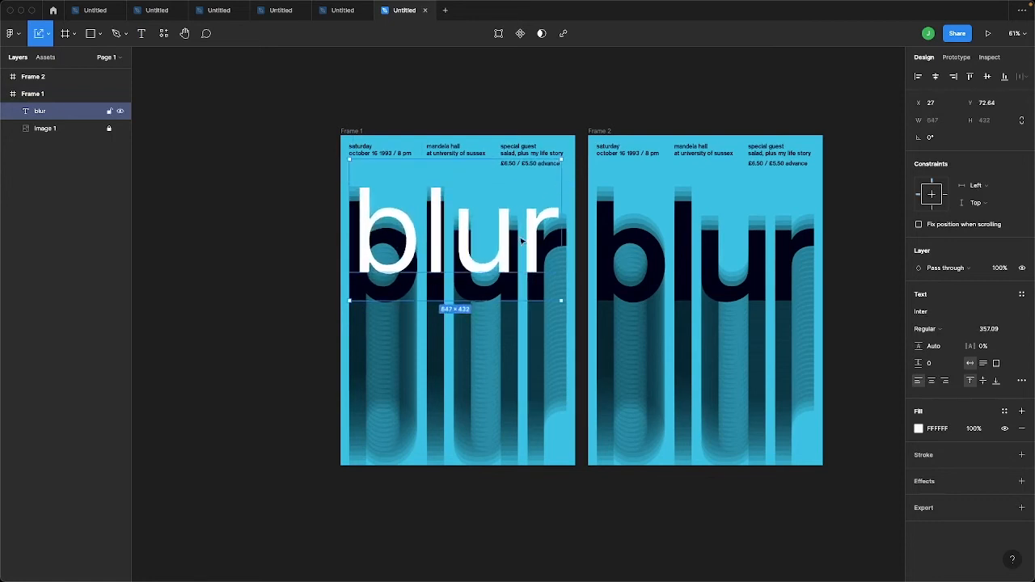
left_click_drag(522, 241, 512, 269)
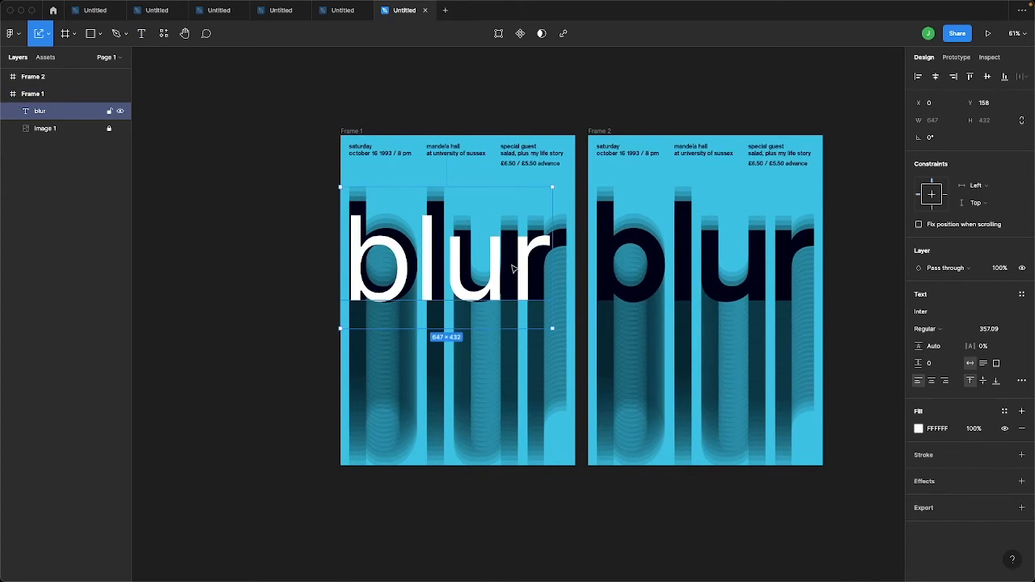
Step: Set the blur text's font to Berthold Akzidenz Grotesk BE and move it down to the title's baseline at Y 240
left_click(948, 314)
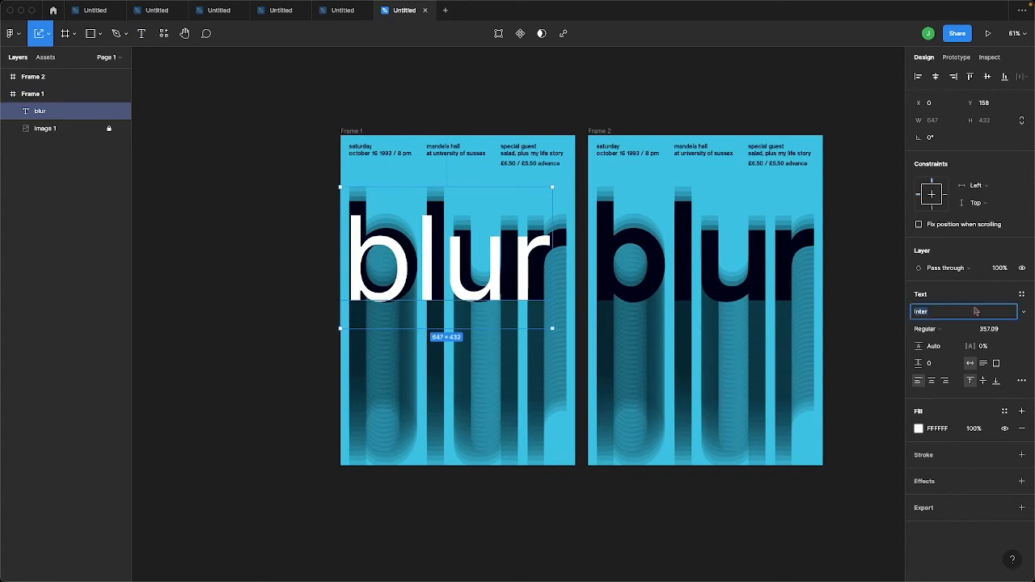
left_click(1024, 312)
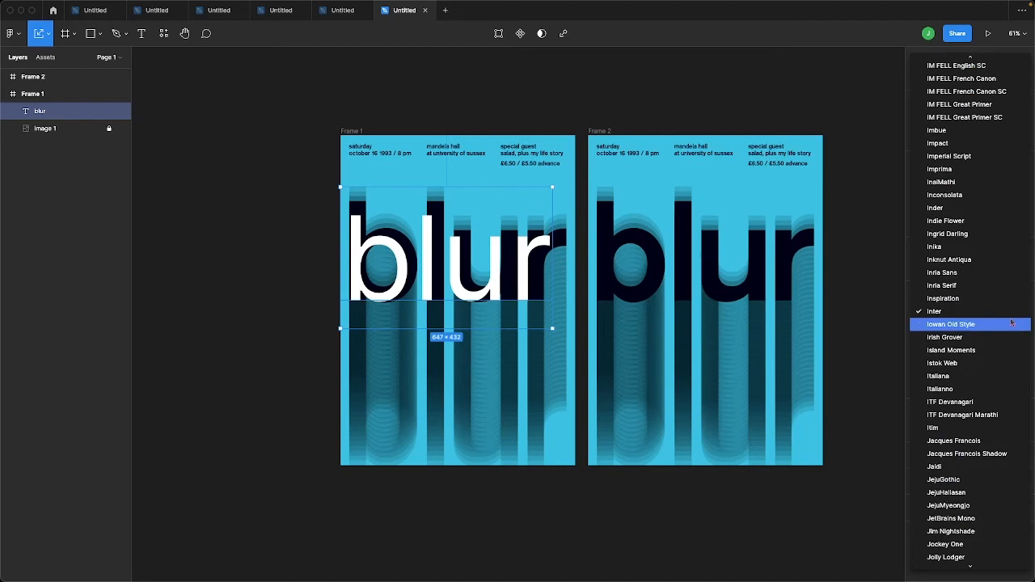
scroll(1012, 322, "up", 15)
scroll(1011, 322, "down", 6)
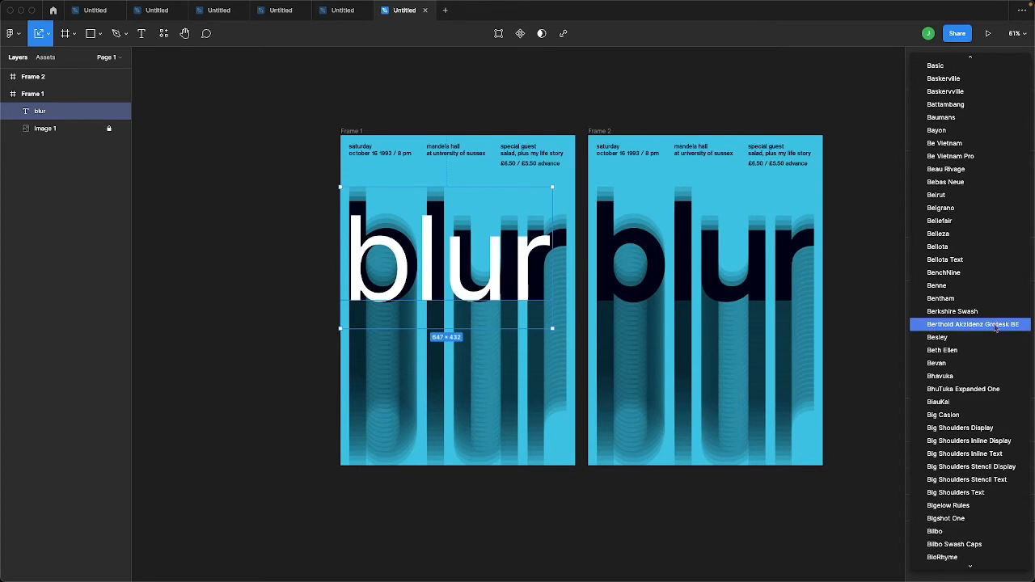
left_click(996, 326)
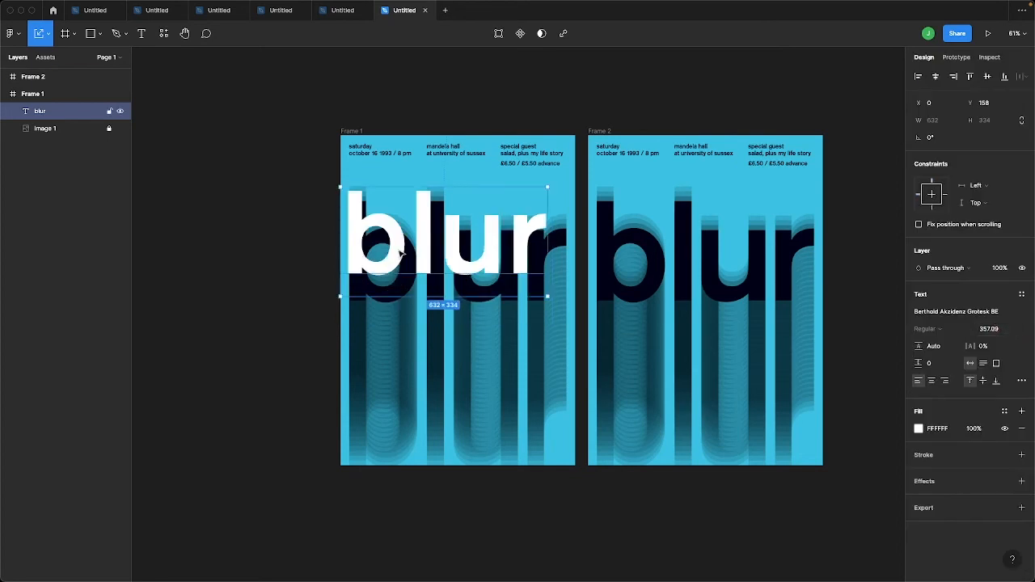
left_click_drag(397, 253, 398, 275)
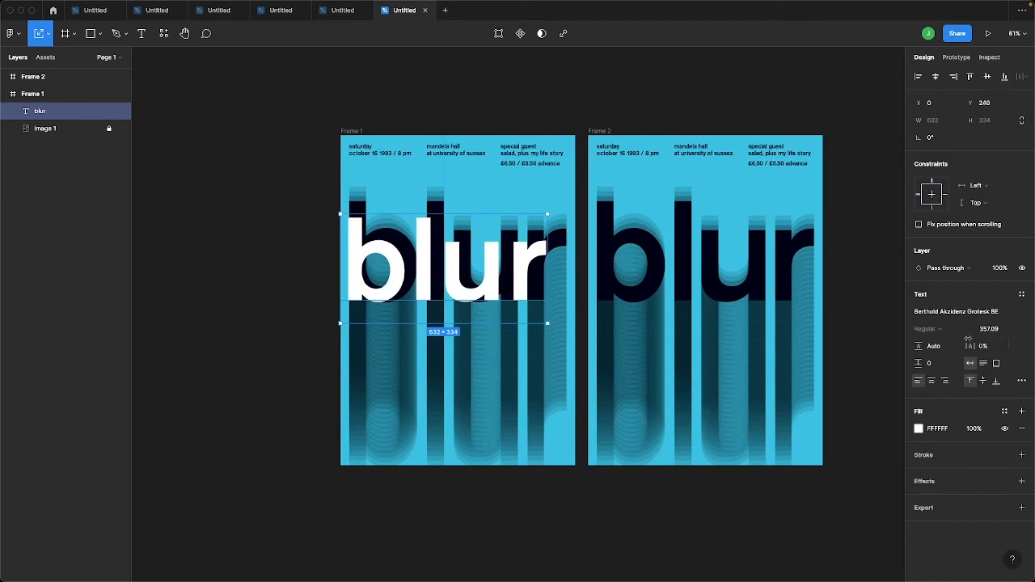
Step: Enlarge the blur text to font size 428.37 and position it over the poster's title at Y 187.33
left_click(990, 333)
key("Up")
key("Up")
key("Up")
key("Up")
key("Up")
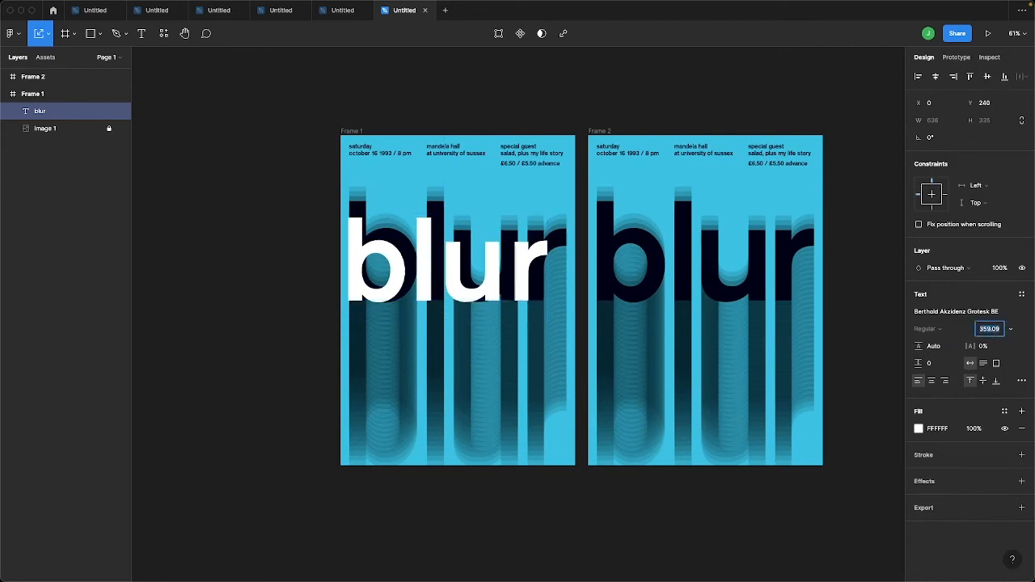
key("shift+Up")
key("shift+Up")
key("shift+Up")
key("shift+Up")
key("shift+Up")
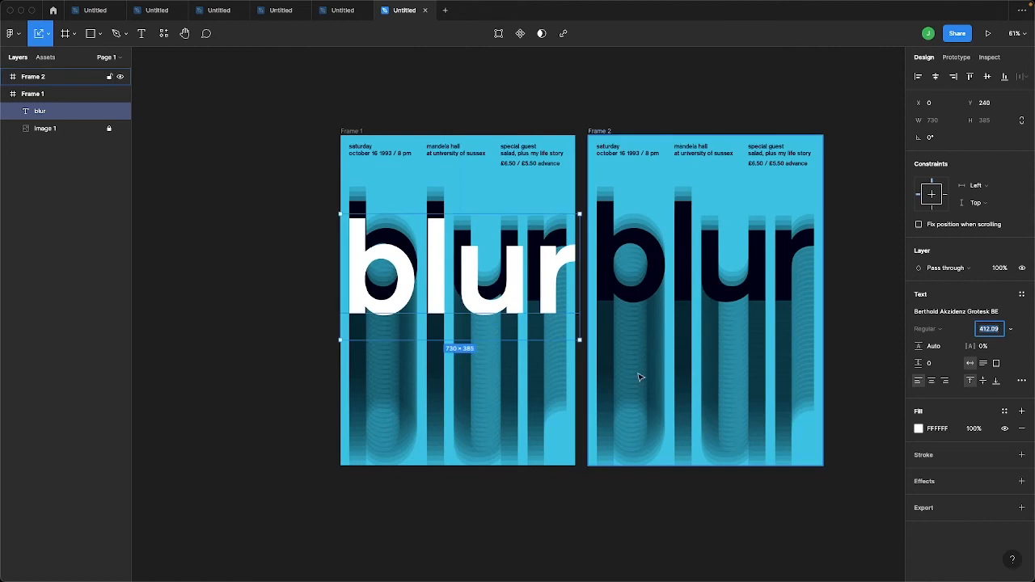
left_click_drag(430, 282, 439, 262)
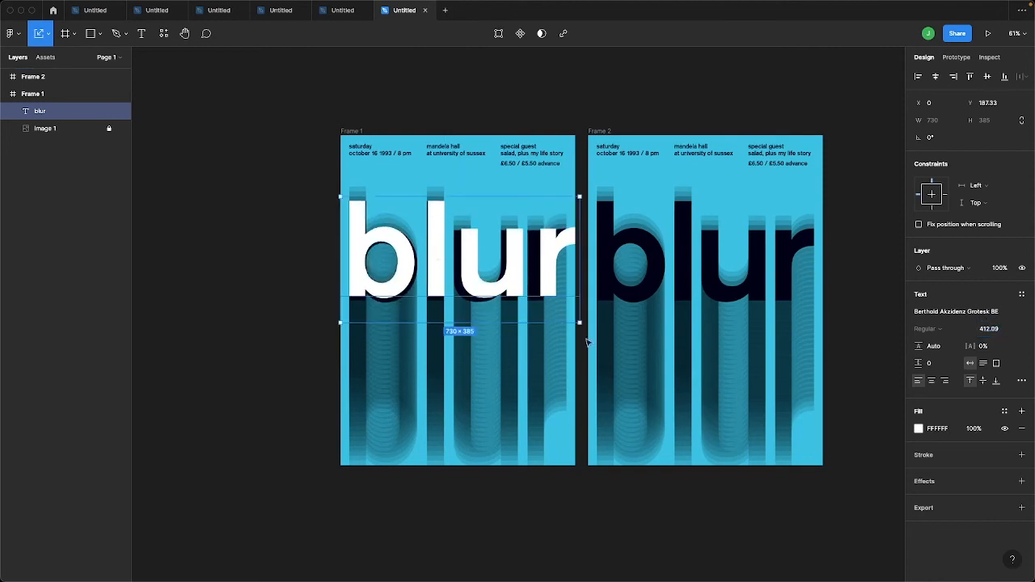
left_click_drag(579, 322, 585, 327)
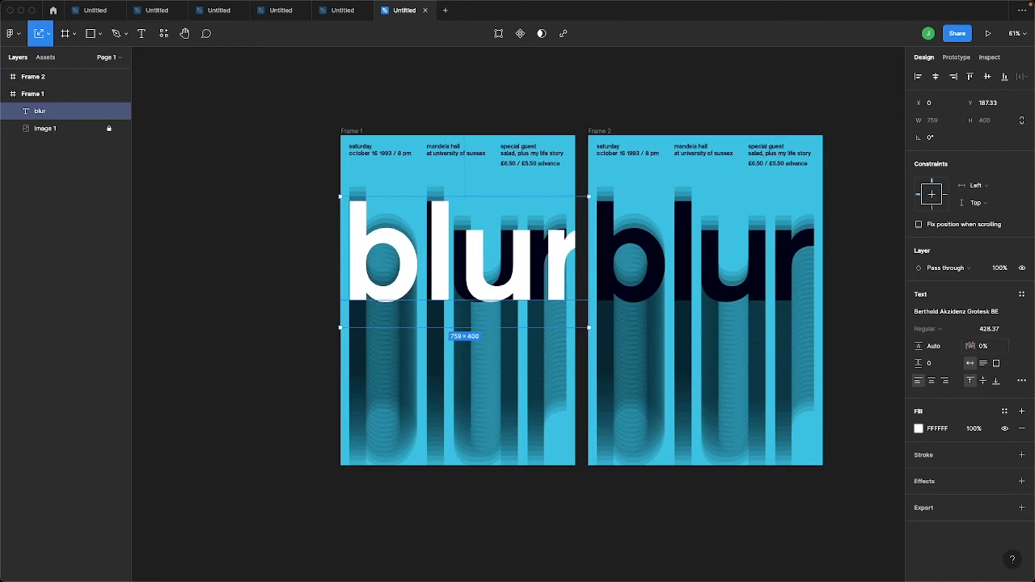
Step: Set the blur text's letter spacing to -3.5% and tighten individual letter pairs to match the poster's title
left_click_drag(971, 346, 970, 346)
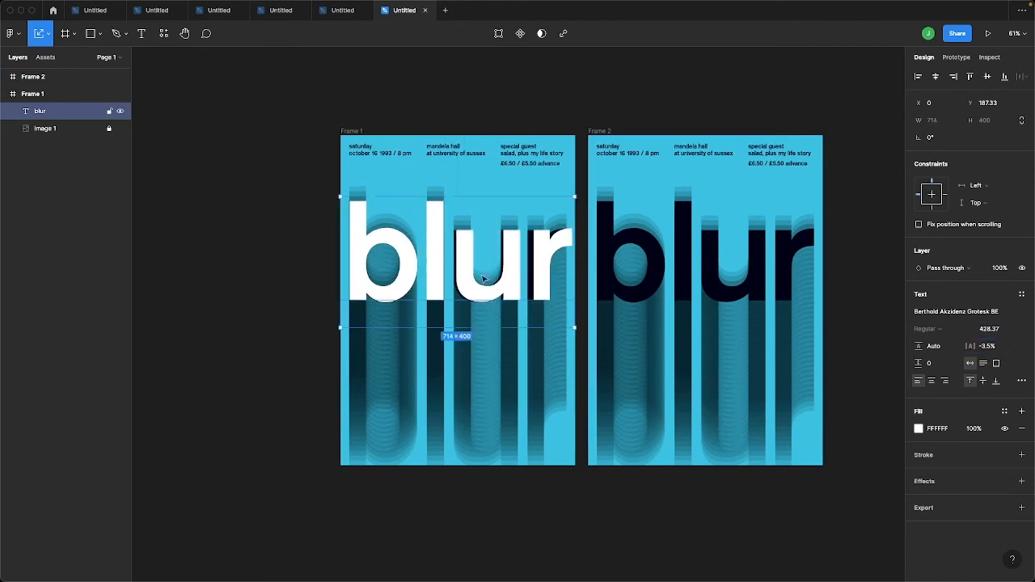
double_click(451, 267)
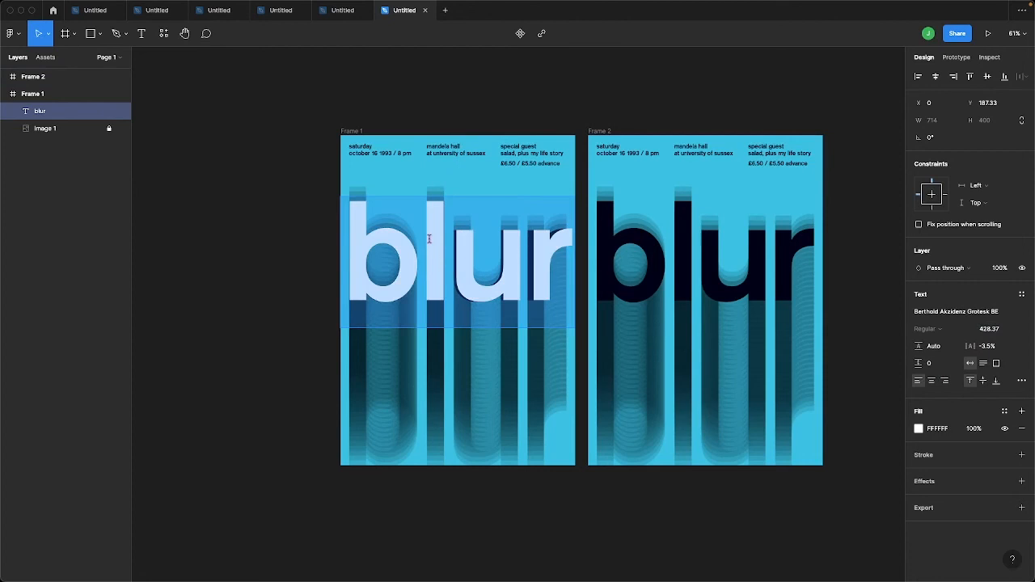
left_click(436, 241)
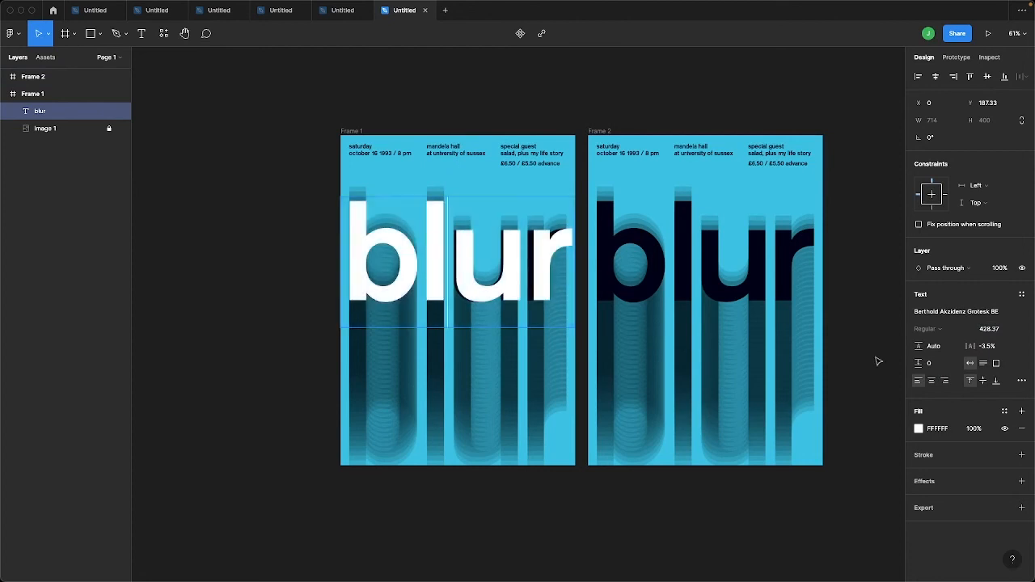
left_click_drag(971, 346, 972, 346)
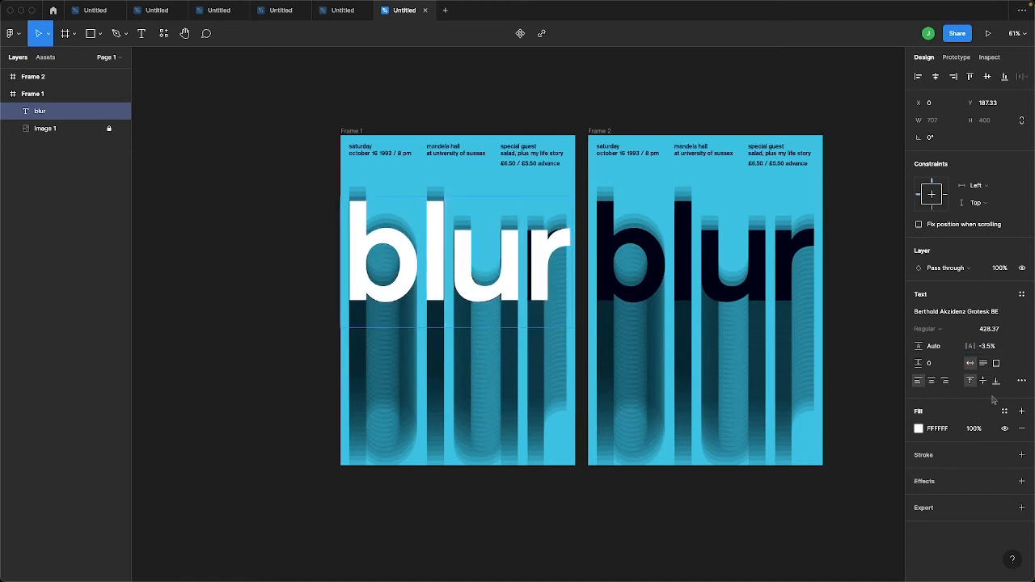
left_click_drag(968, 346, 968, 345)
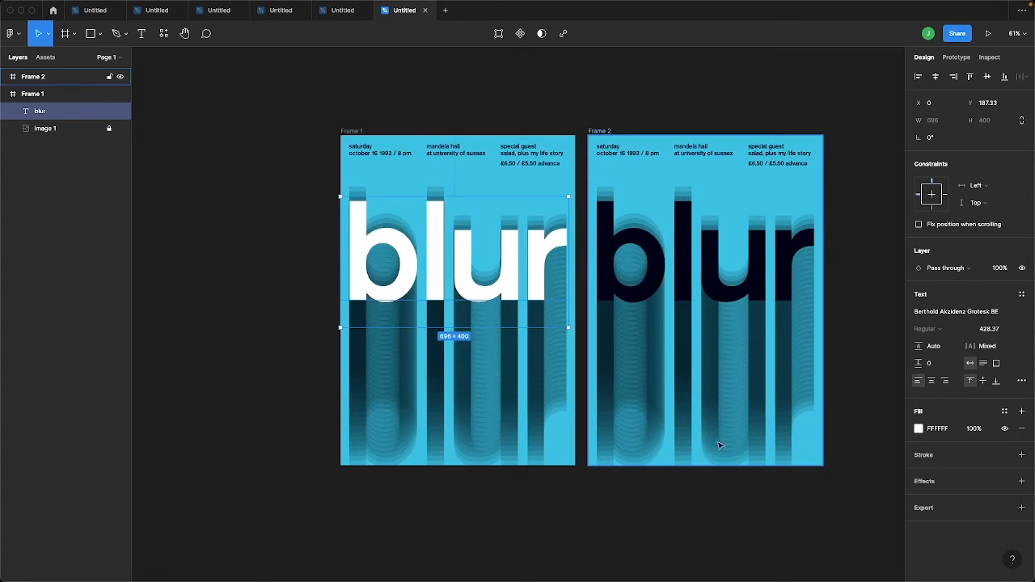
Step: Set the blur text's fill to black (000000) and hide the poster image in Frame 1
left_click(920, 429)
left_click(812, 381)
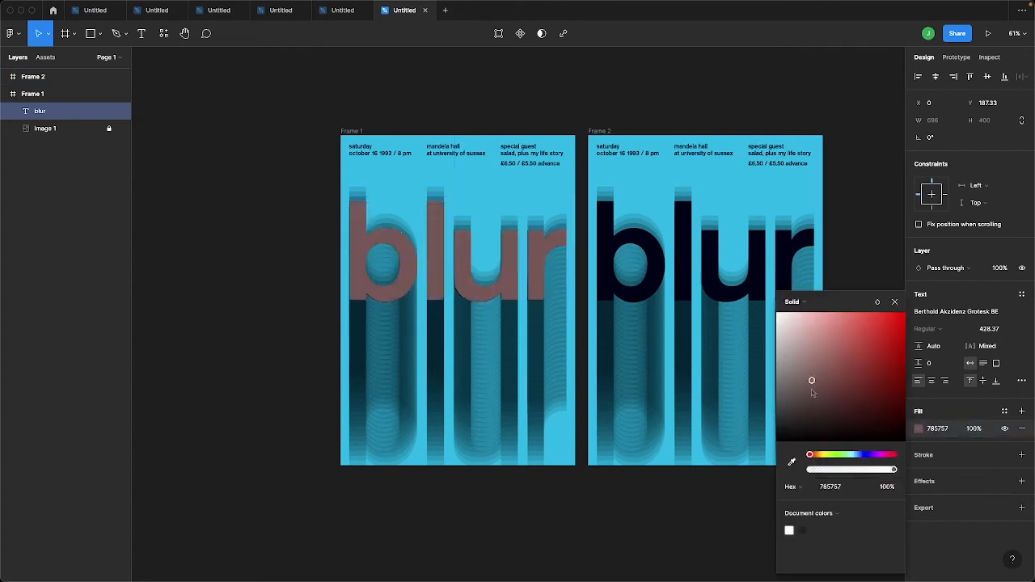
key("ctrl+z")
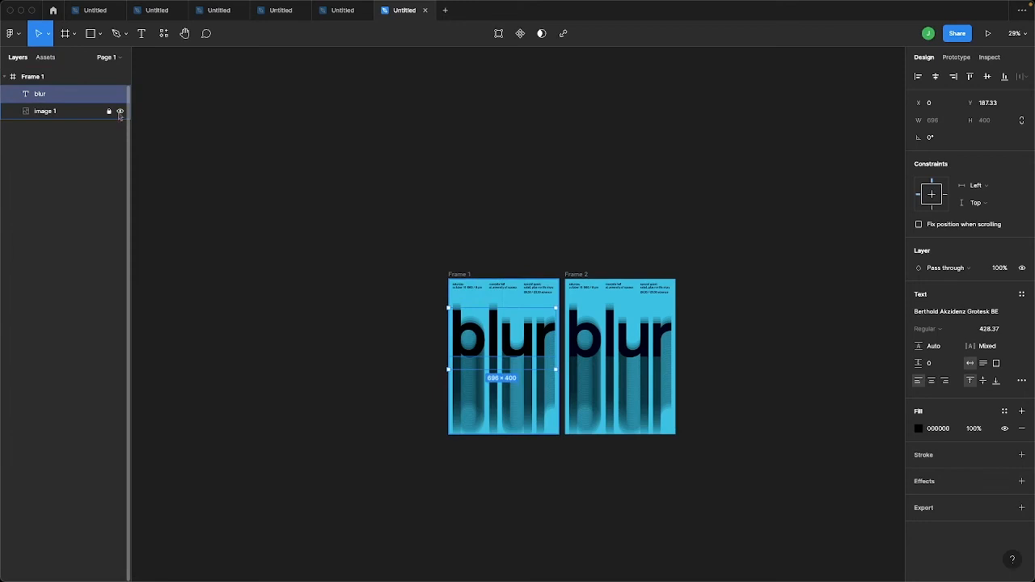
left_click(121, 113)
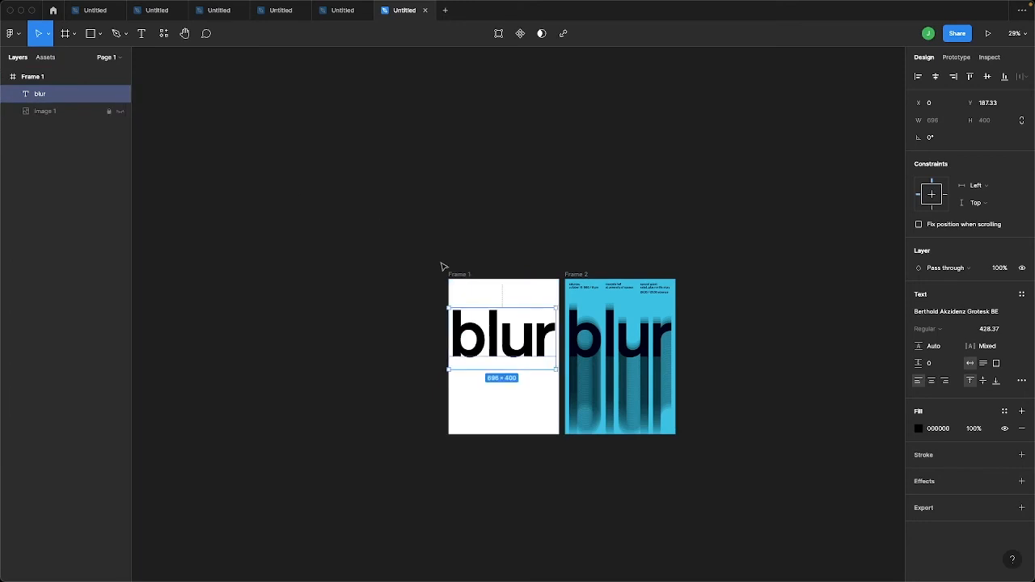
Step: Fill Frame 1 with the original poster's light blue (01C0DF), sampled from Frame 2 with the eyedropper
left_click(455, 277)
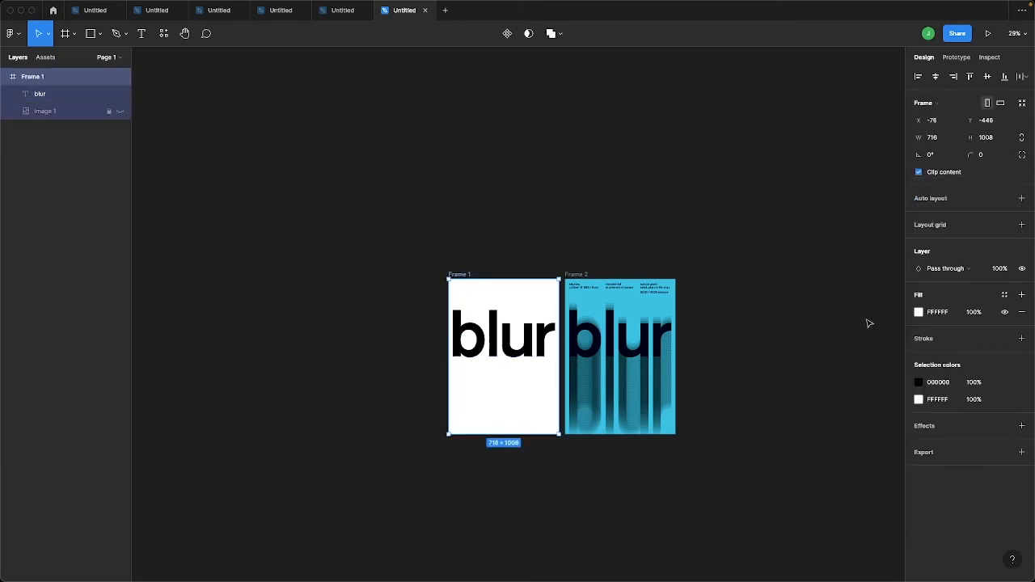
left_click(919, 313)
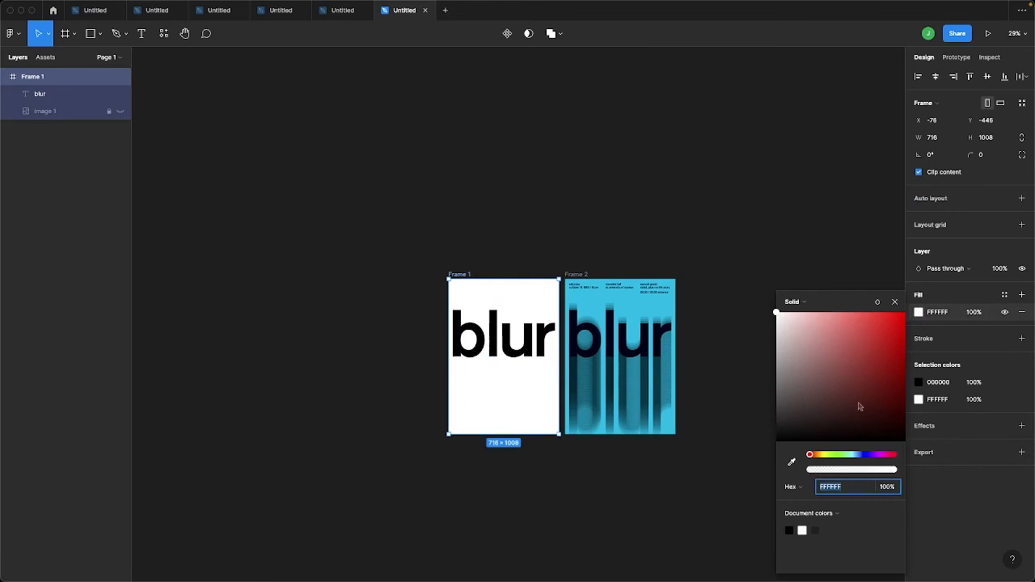
left_click(791, 462)
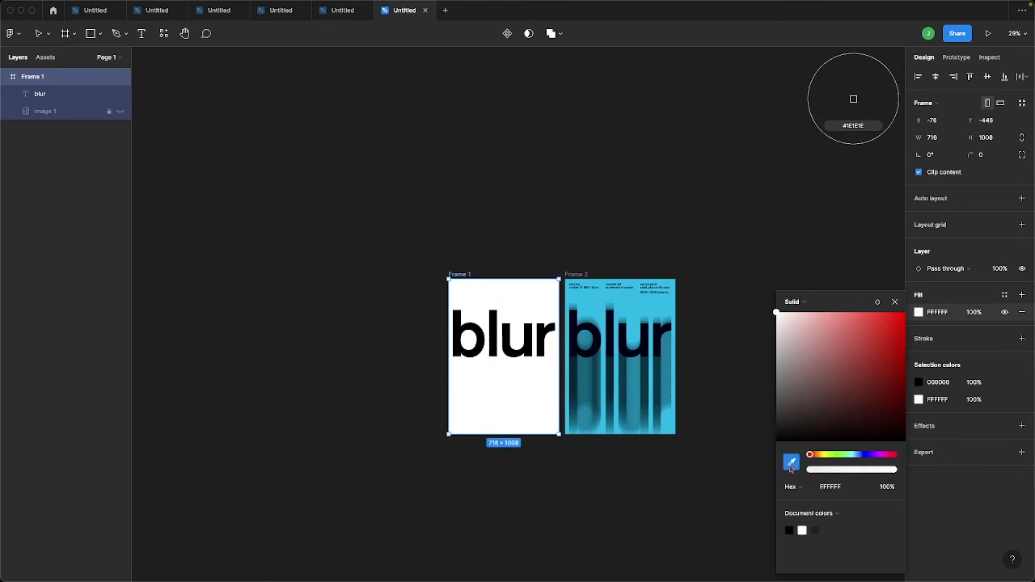
left_click(636, 306)
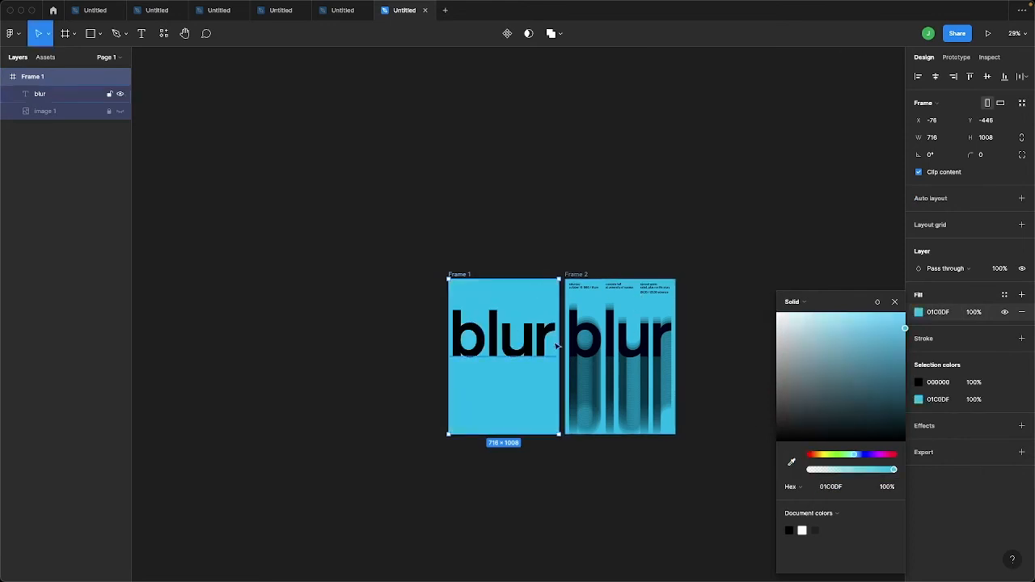
left_click(412, 305)
Step: Duplicate the blur text inside Frame 1 and place the copy slightly above the original at Y 141.36
scroll(414, 304, "up", 5)
scroll(414, 304, "right", 3)
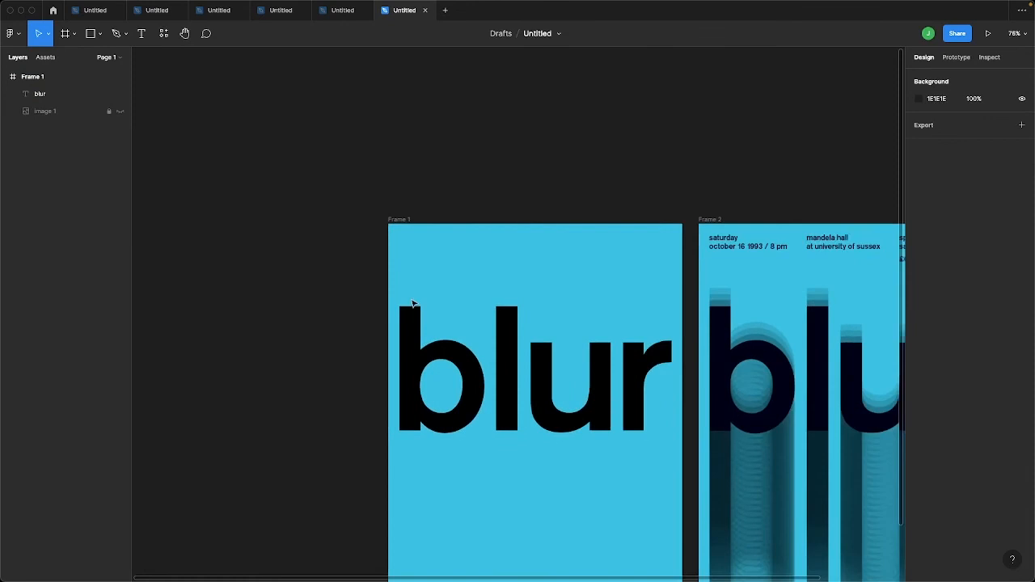
scroll(414, 304, "down", 3)
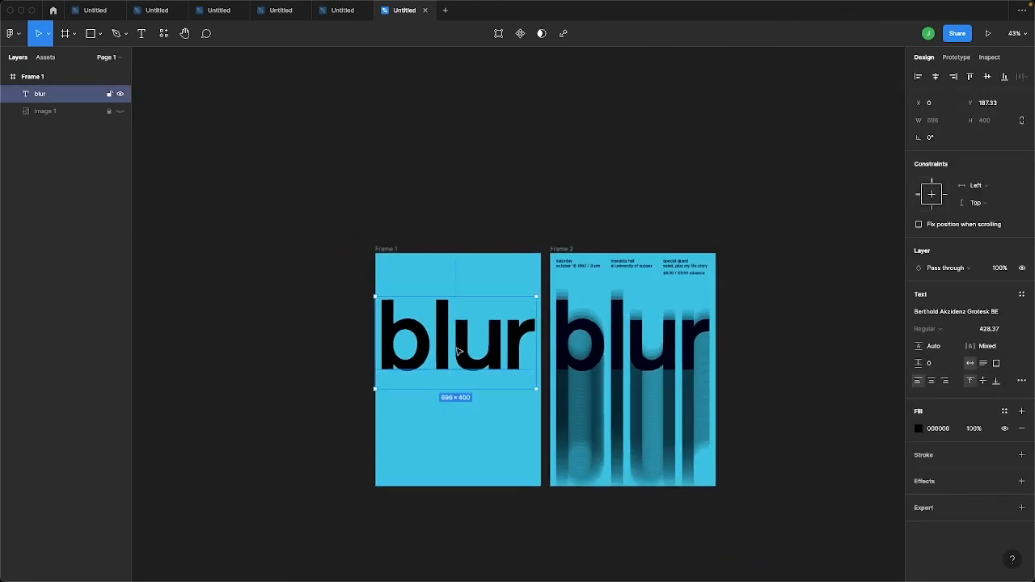
left_click_drag(461, 353, 462, 342)
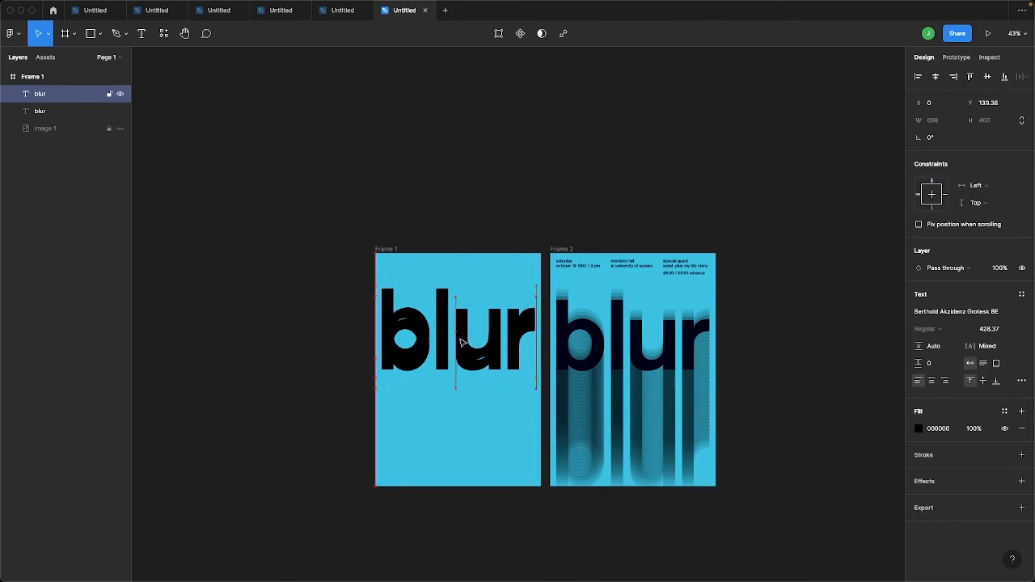
key("Down")
key("Down")
key("Down")
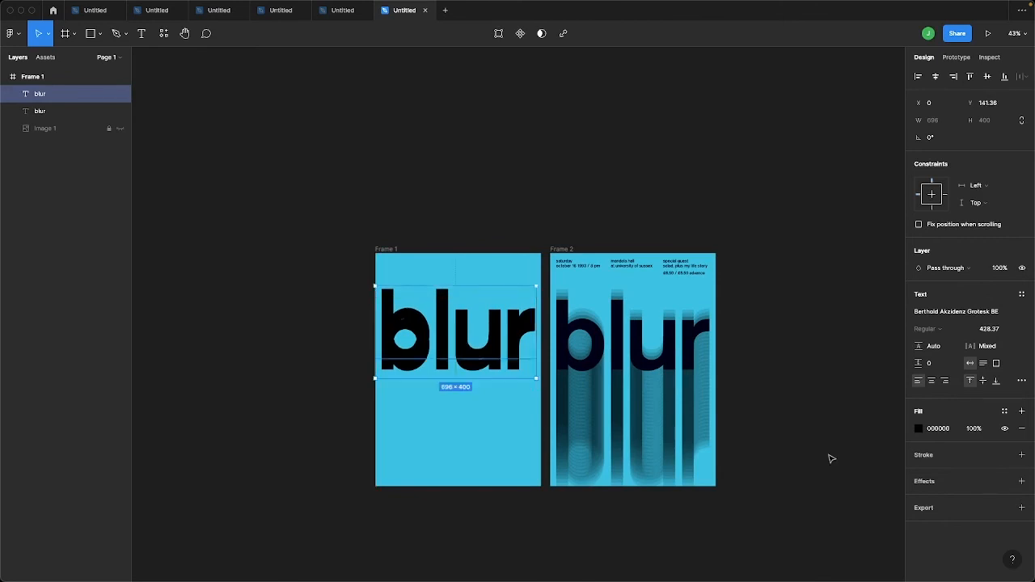
Step: Set the fill opacity of the upper blur copy to 15%
left_click(972, 429)
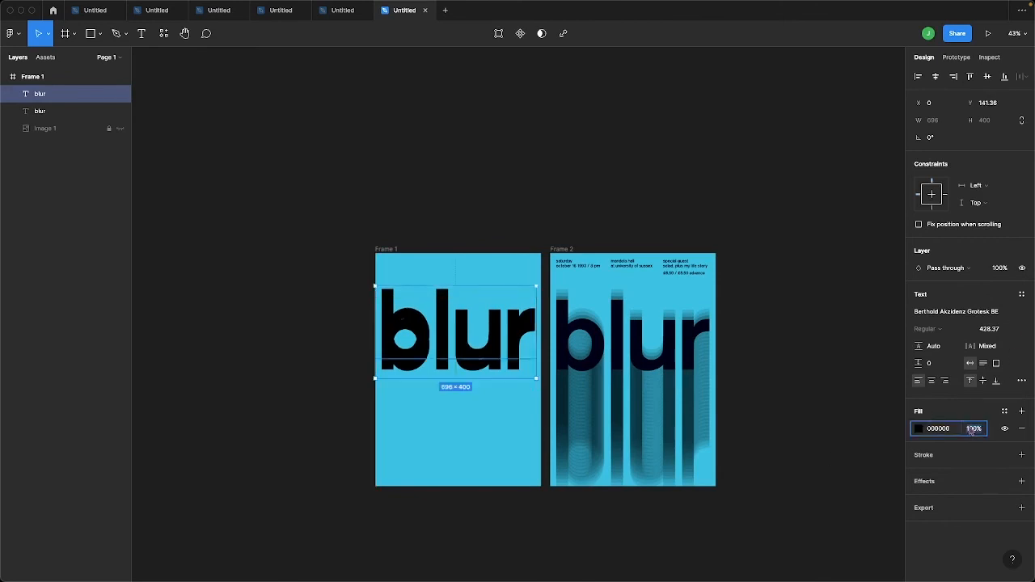
type("15")
key("Return")
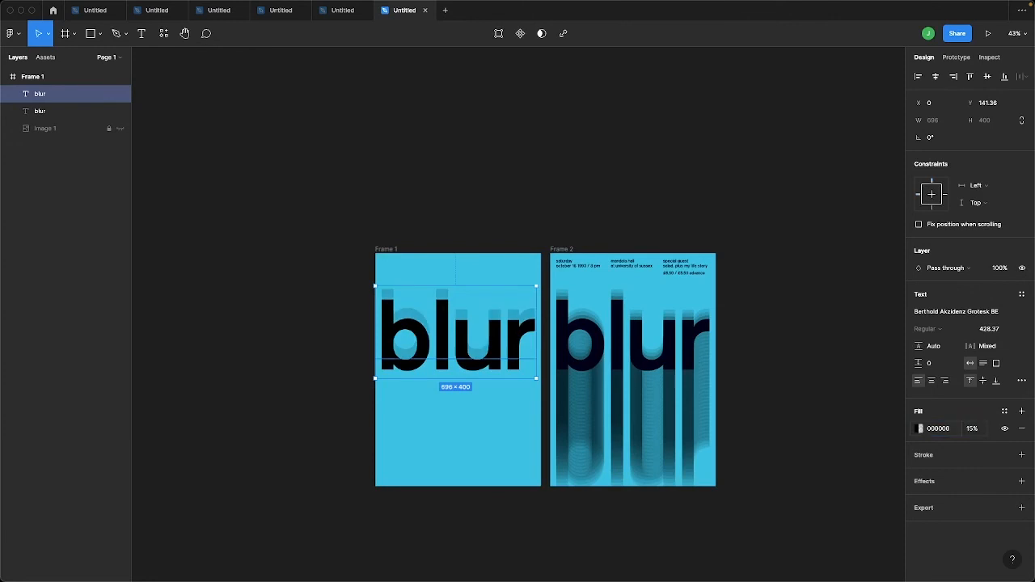
scroll(449, 313, "up", 10)
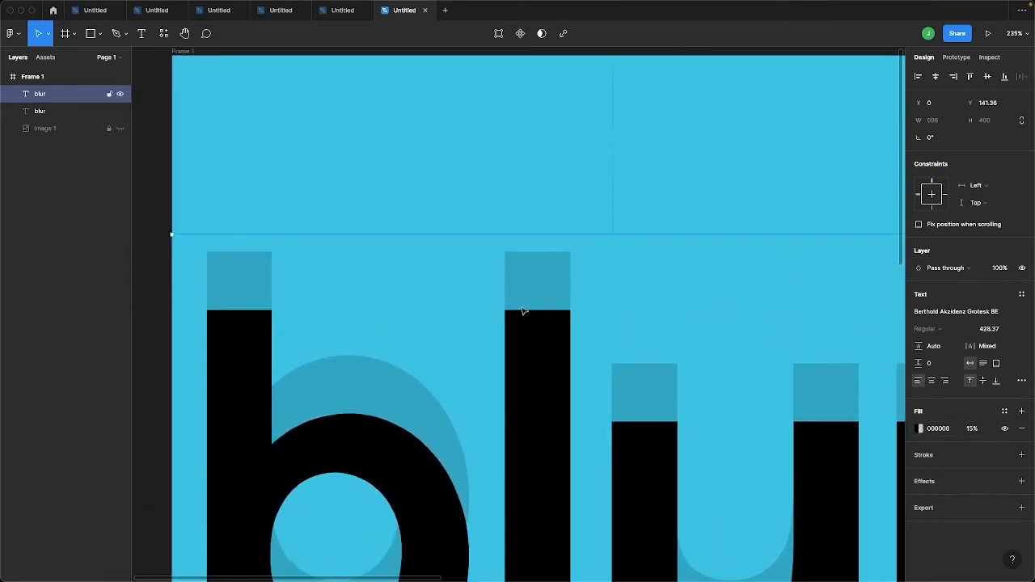
Step: Set the fill opacity of the upper blur copy to 30%
left_click(973, 429)
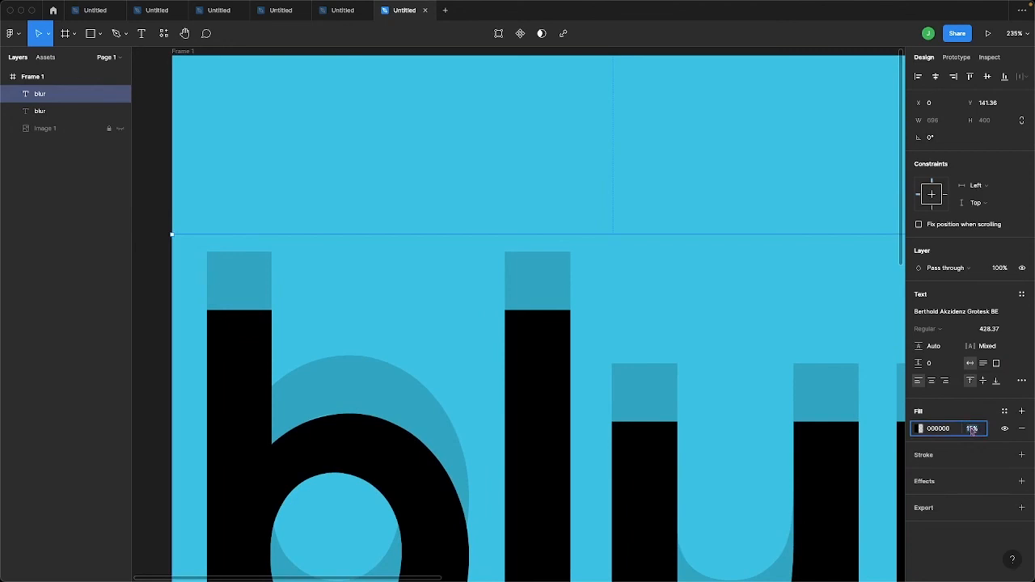
type("30")
key("Return")
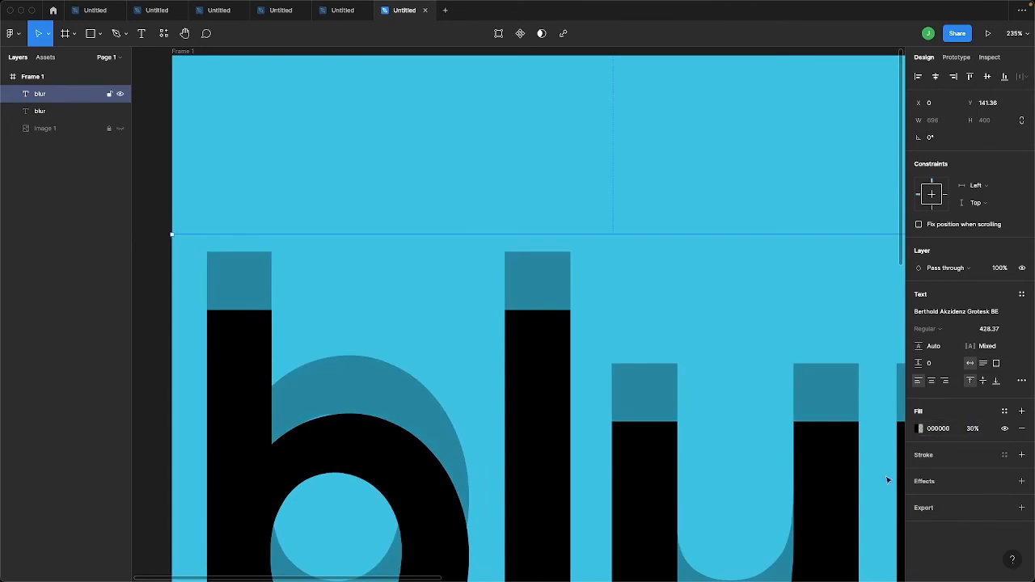
Step: Compare the faded blur copy in Frame 1 with the layered title of the original poster in Frame 2
scroll(851, 502, "down", 5)
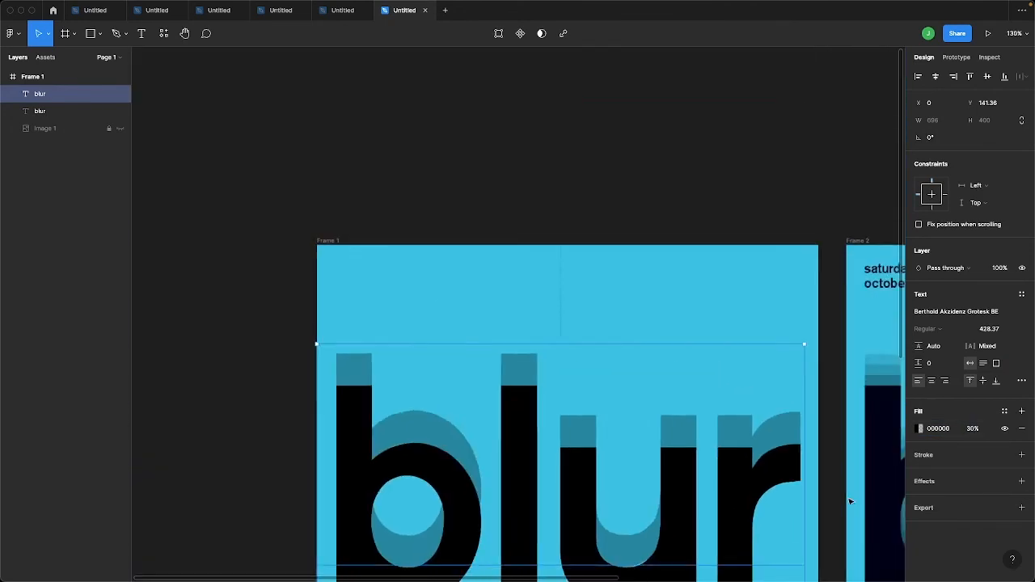
scroll(851, 502, "up", 1)
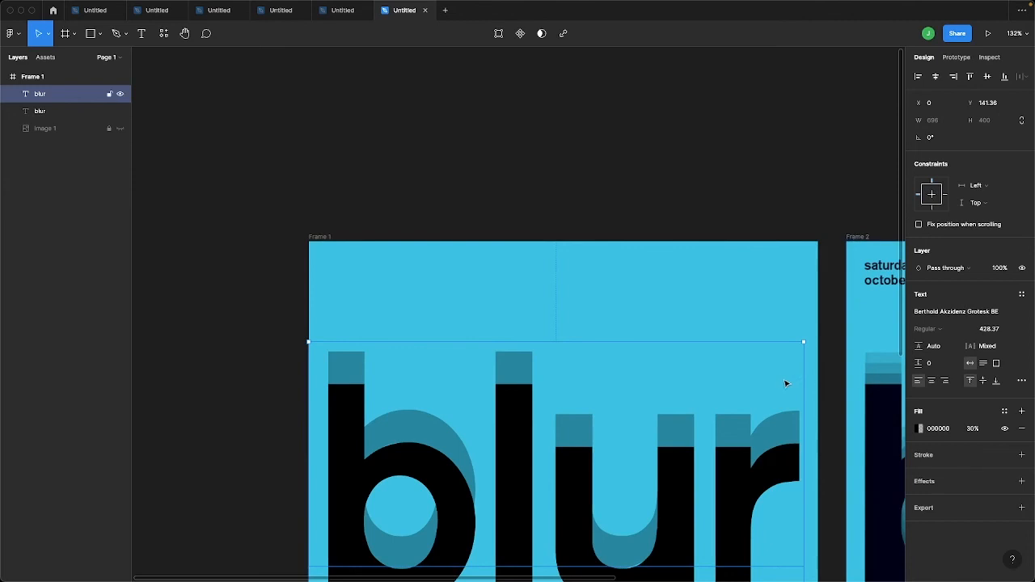
scroll(784, 384, "right", 3)
scroll(785, 383, "left", 2)
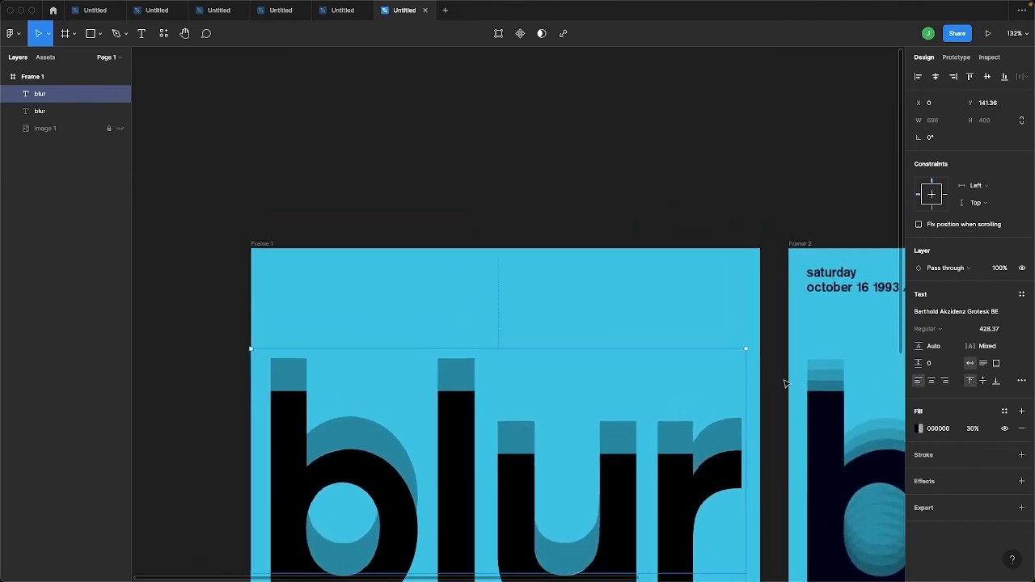
scroll(785, 384, "down", 5)
scroll(785, 383, "right", 2)
scroll(784, 383, "down", 1)
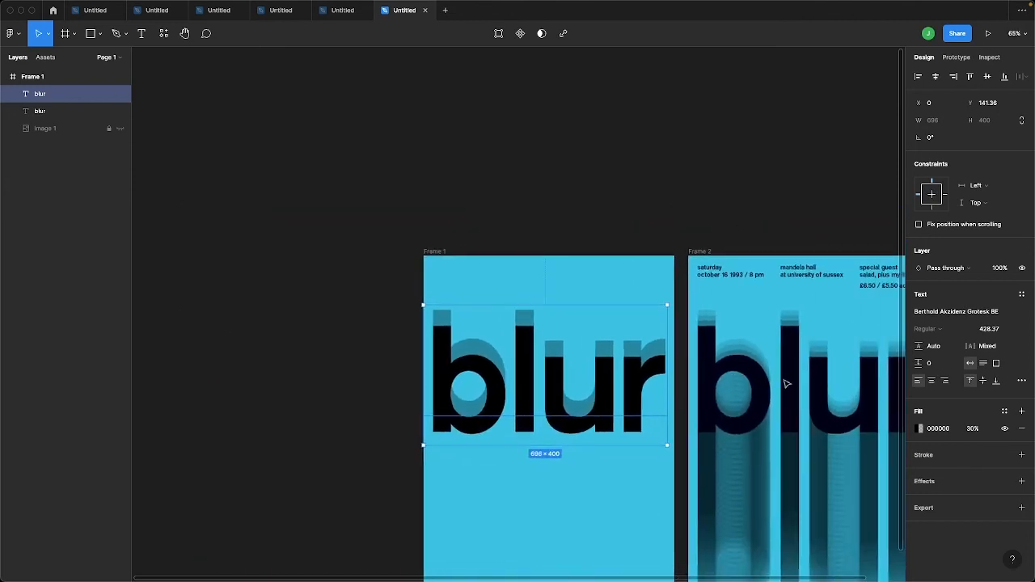
scroll(785, 384, "down", 2)
scroll(785, 384, "right", 2)
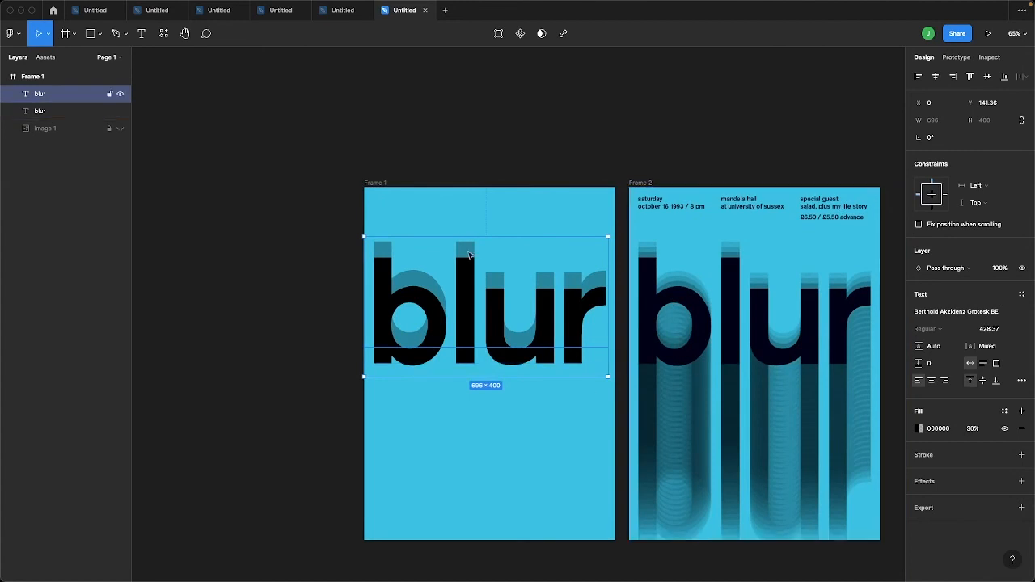
Step: Search the plugins for looper and run Looper Legacy on the faded blur copy
key("ctrl+slash")
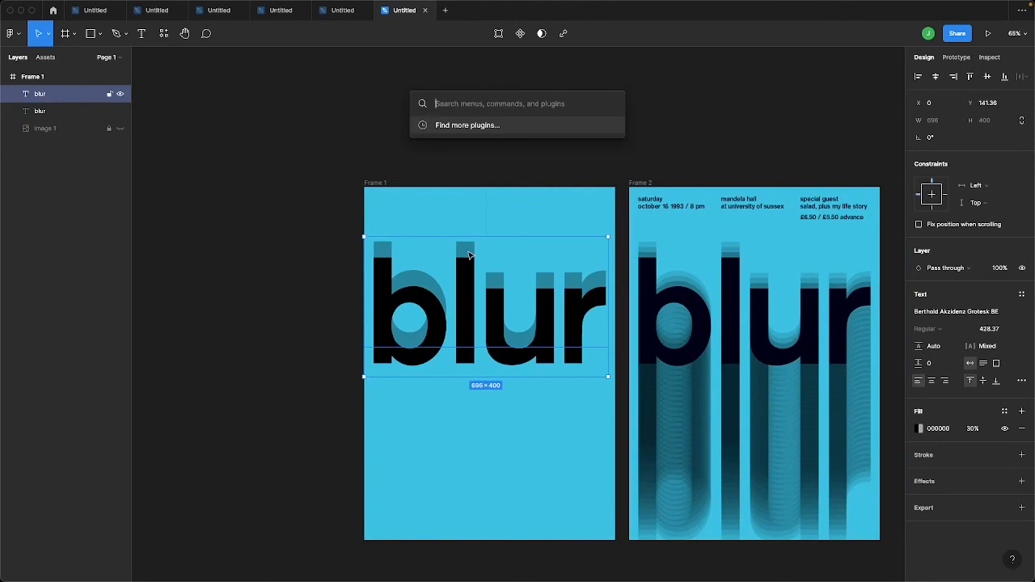
type("PLUGIN")
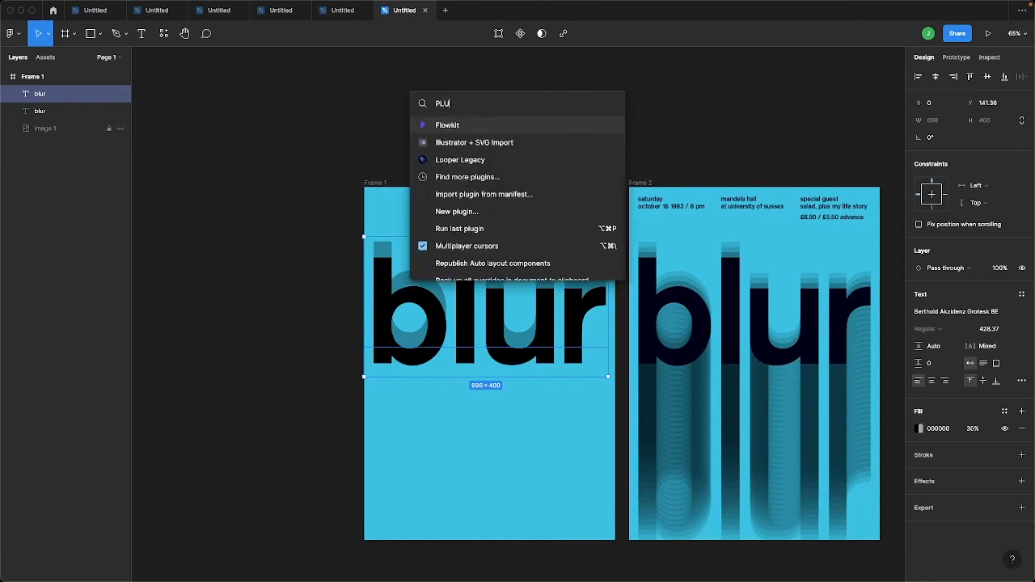
left_click(469, 178)
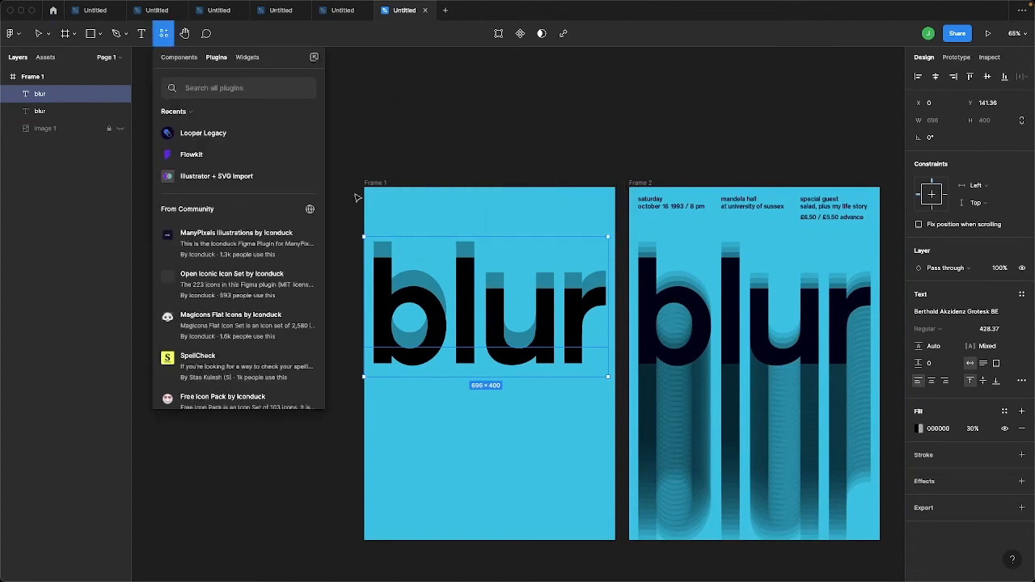
type("loop")
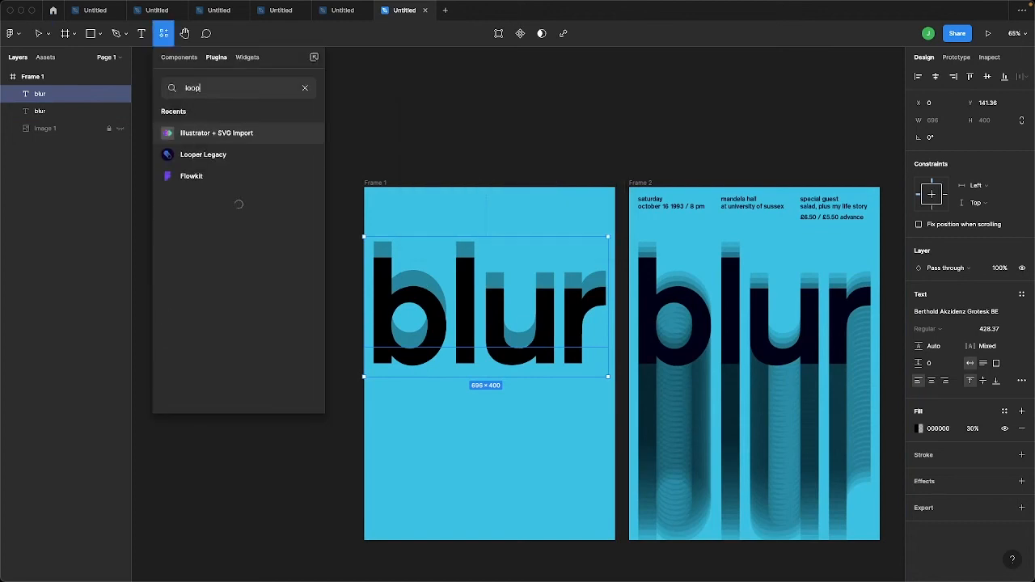
type("er")
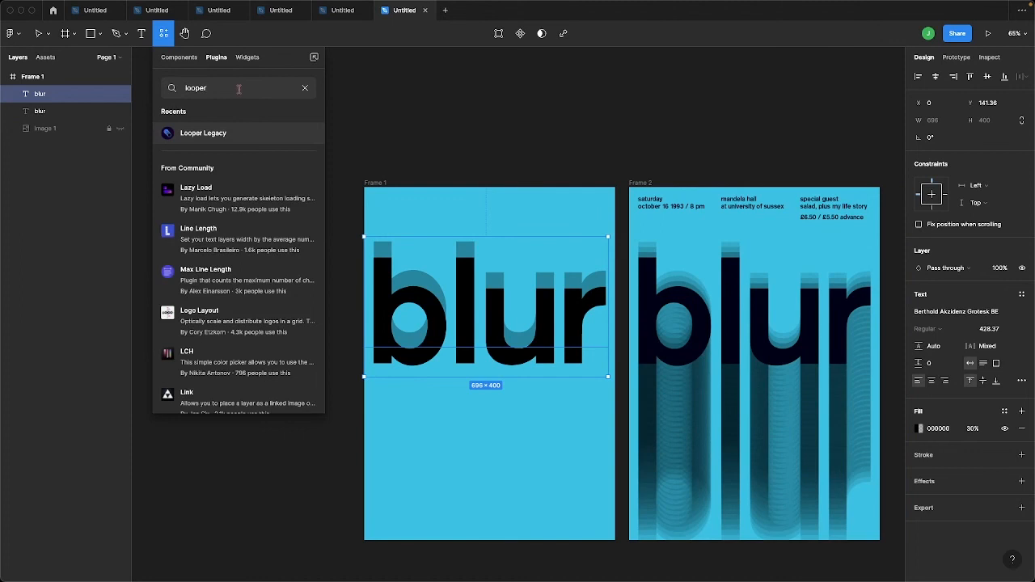
left_click(208, 137)
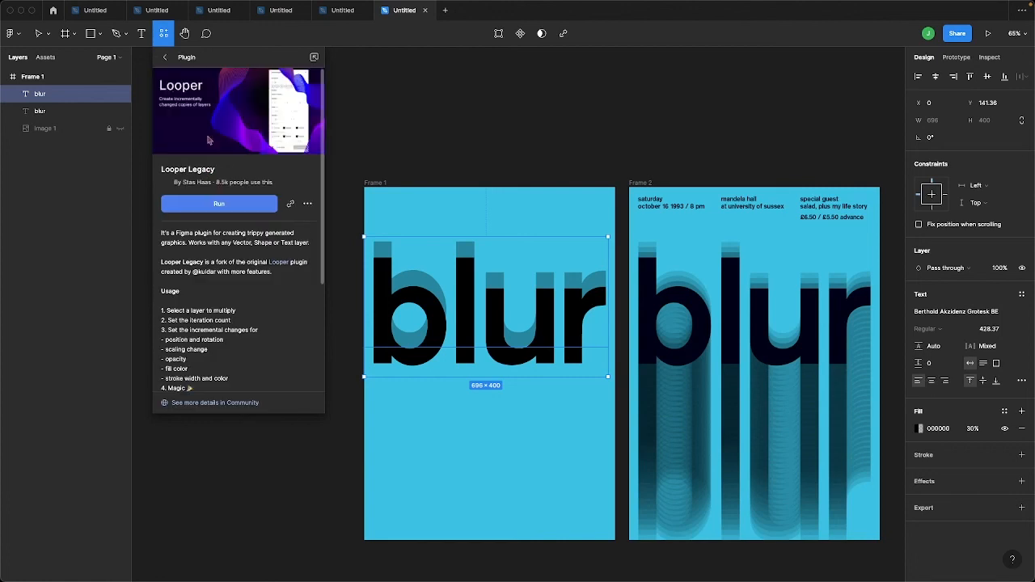
left_click(222, 205)
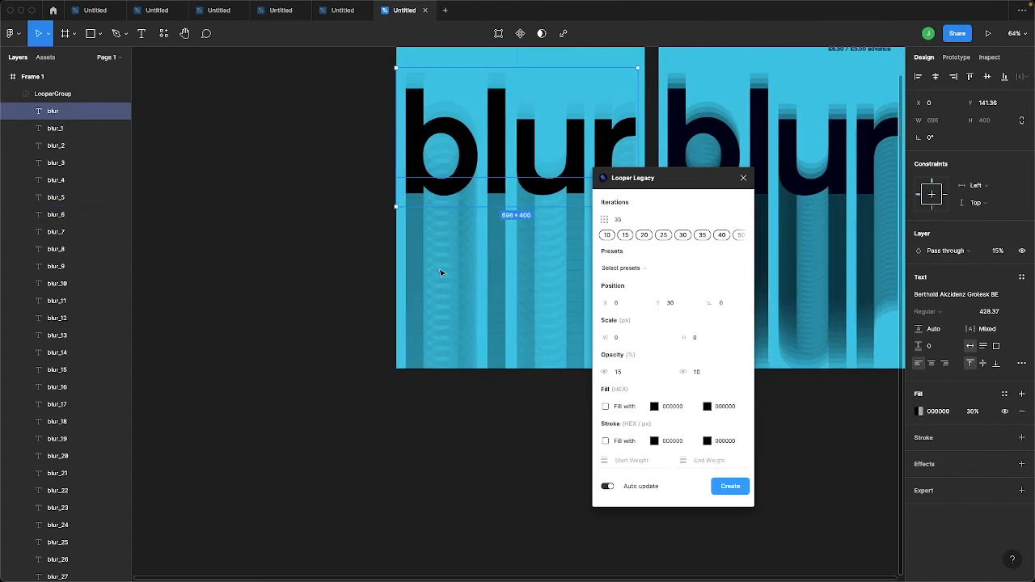
Step: Set the Y position increment of the Looper Legacy copies to 10 and raise it gradually to 18
scroll(441, 273, "right", 3)
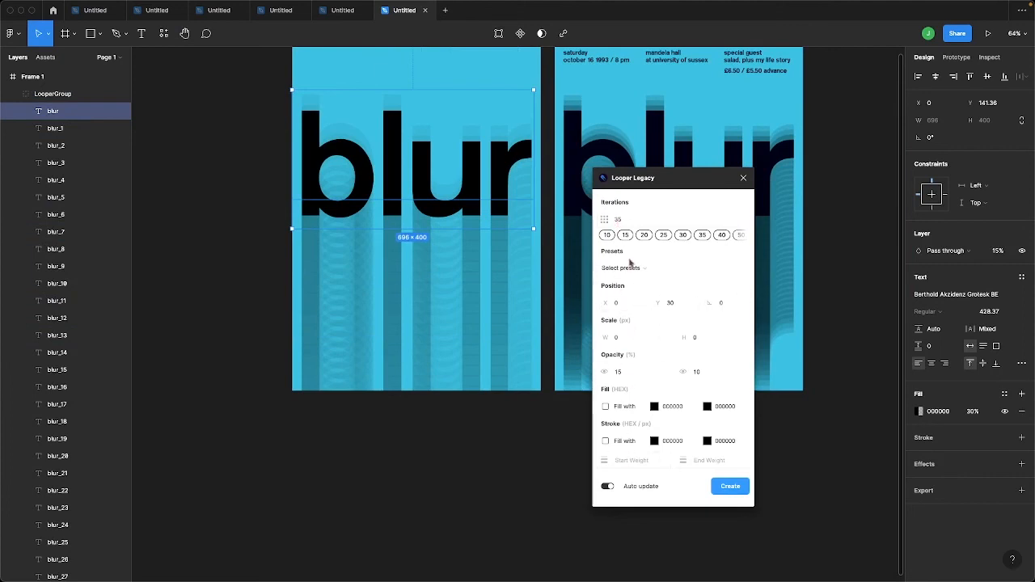
left_click(671, 302)
scroll(544, 302, "right", 2)
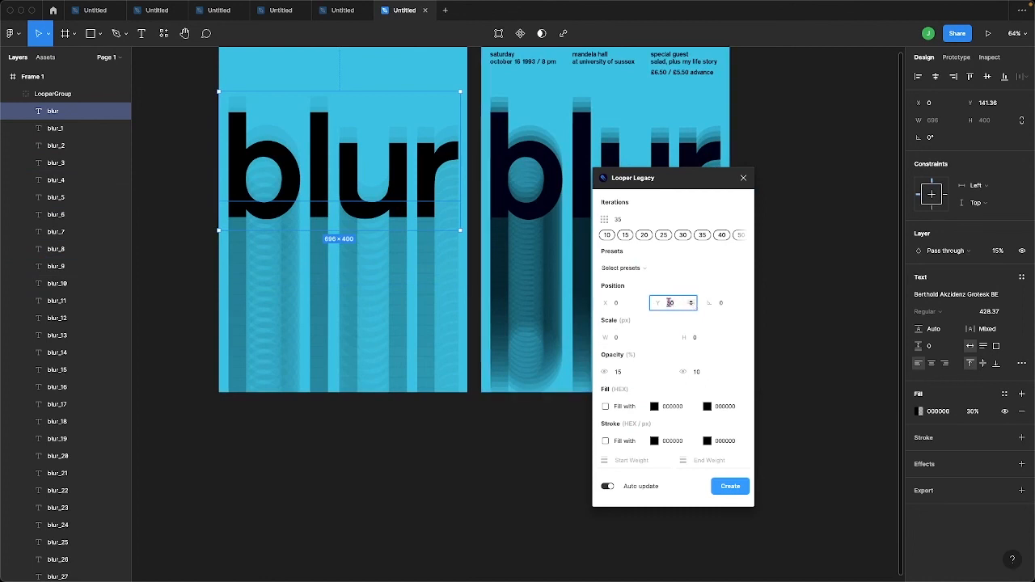
type("0")
scroll(522, 374, "up", 5)
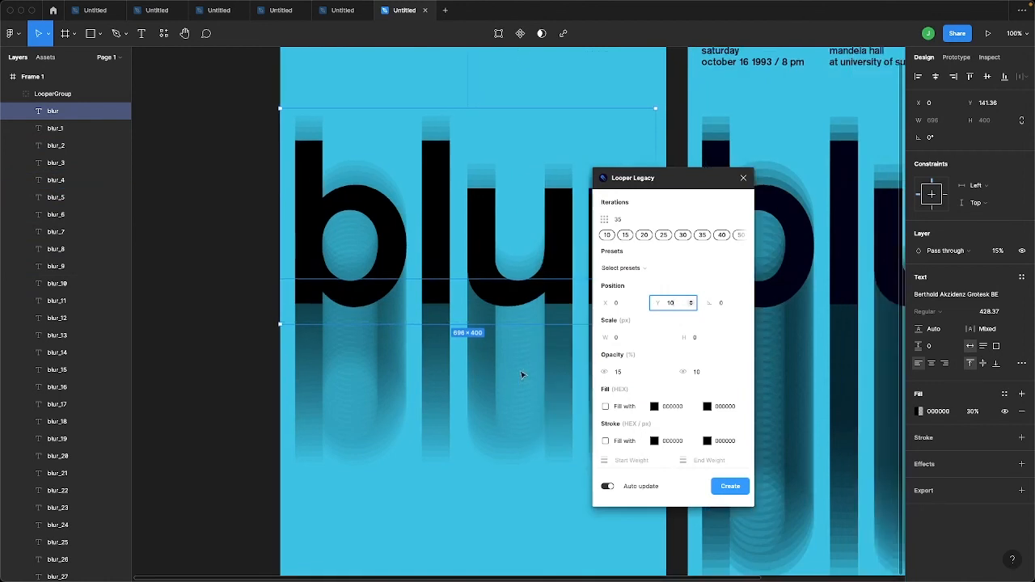
scroll(522, 374, "down", 2)
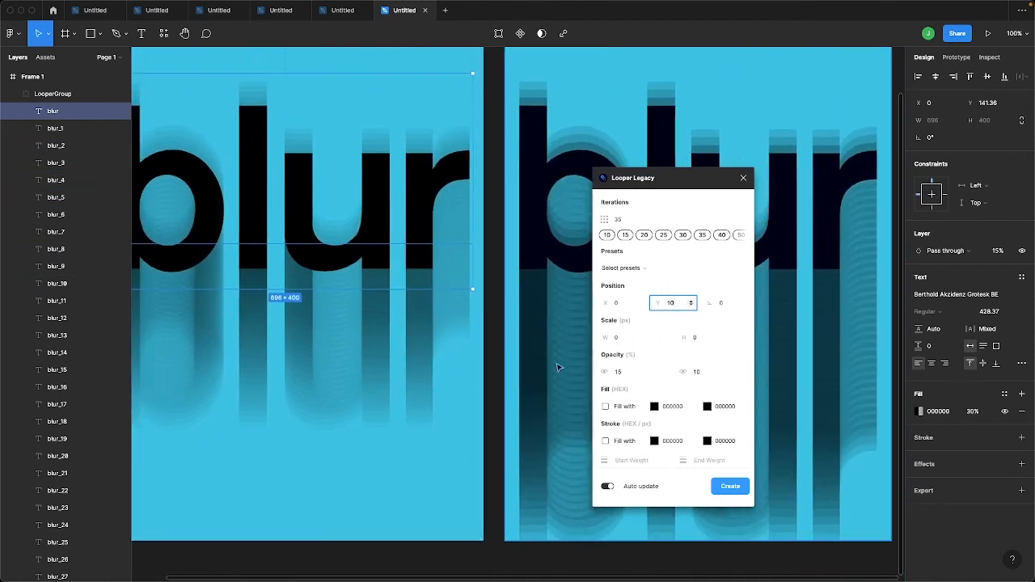
left_click(693, 302)
left_click(692, 302)
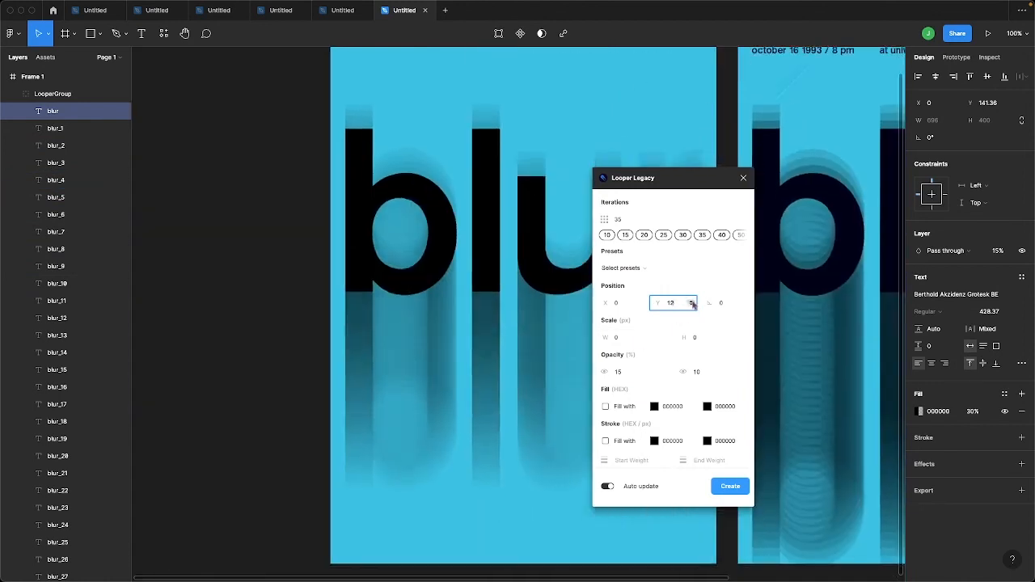
left_click(693, 302)
left_click(692, 302)
left_click(693, 302)
left_click(692, 302)
left_click(693, 302)
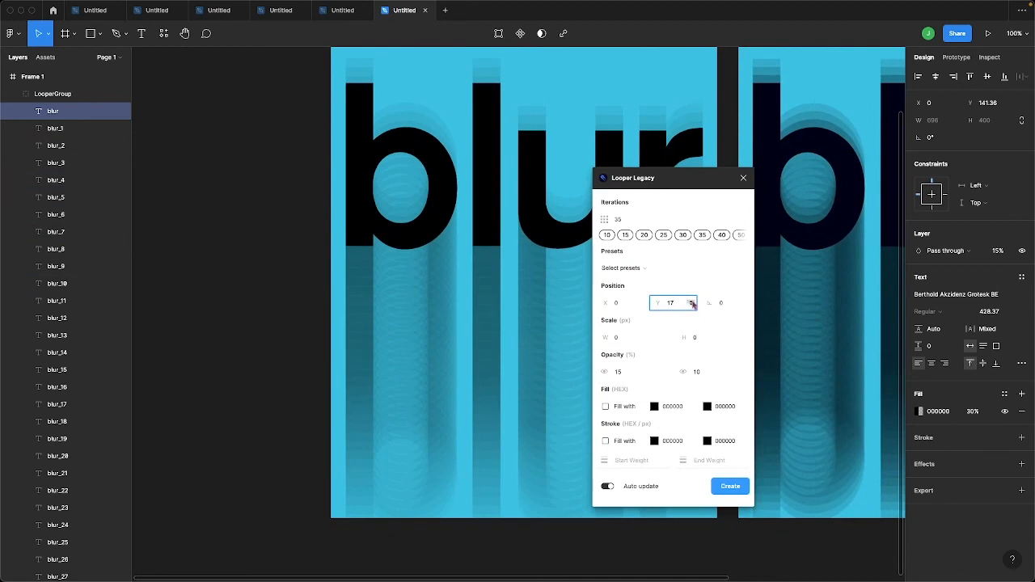
left_click(693, 302)
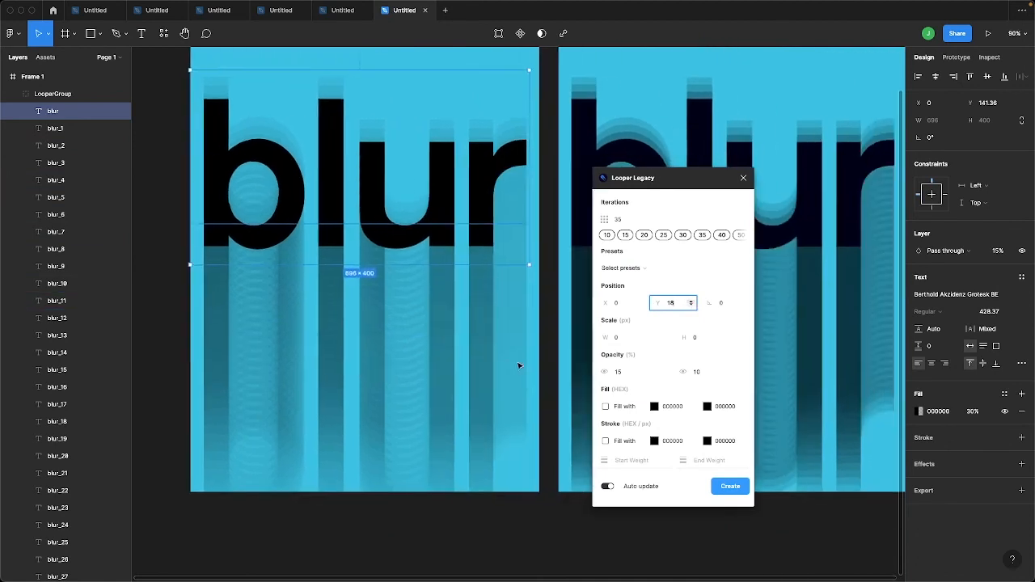
Step: Set the start opacity of the Looper Legacy copies to 20%
scroll(514, 386, "down", 5)
scroll(514, 386, "right", 3)
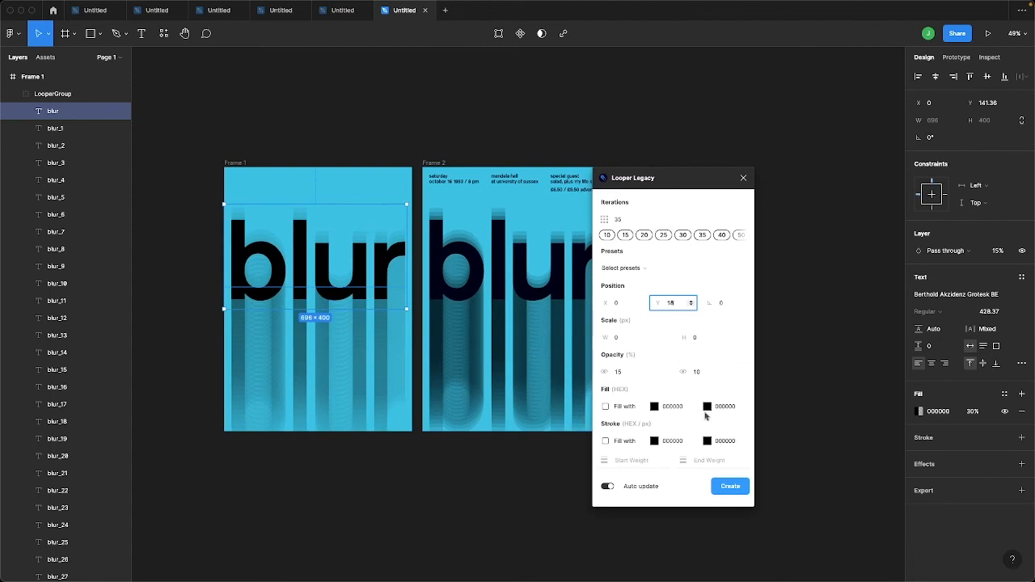
left_click(623, 372)
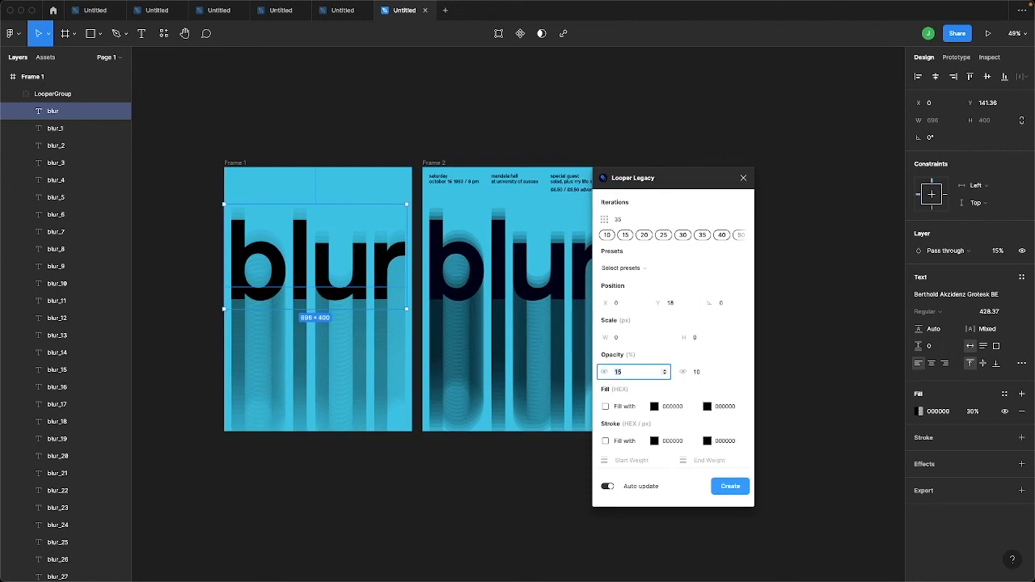
scroll(544, 391, "up", 5)
type("20")
scroll(543, 391, "right", 5)
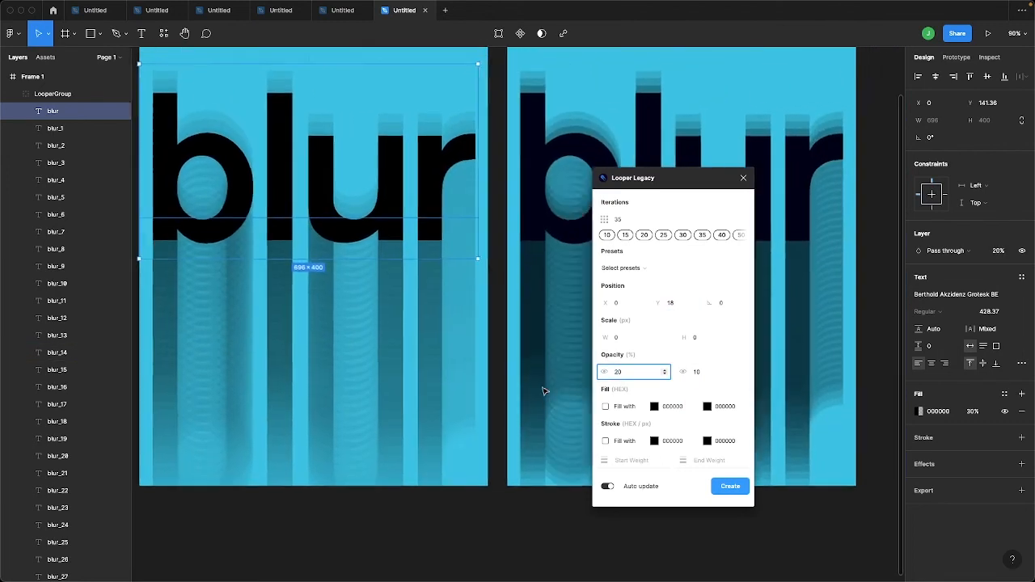
Step: Set the end opacity of the Looper Legacy copies to 20% and compare the blur with the original poster
scroll(543, 392, "right", 2)
key("Tab")
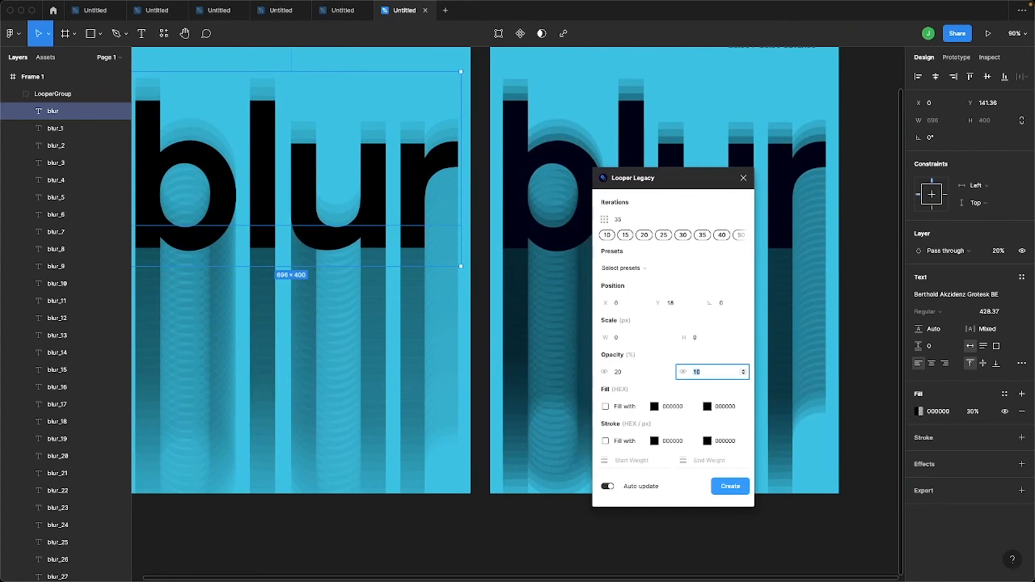
type("20")
scroll(544, 391, "left", 3)
scroll(779, 463, "right", 1)
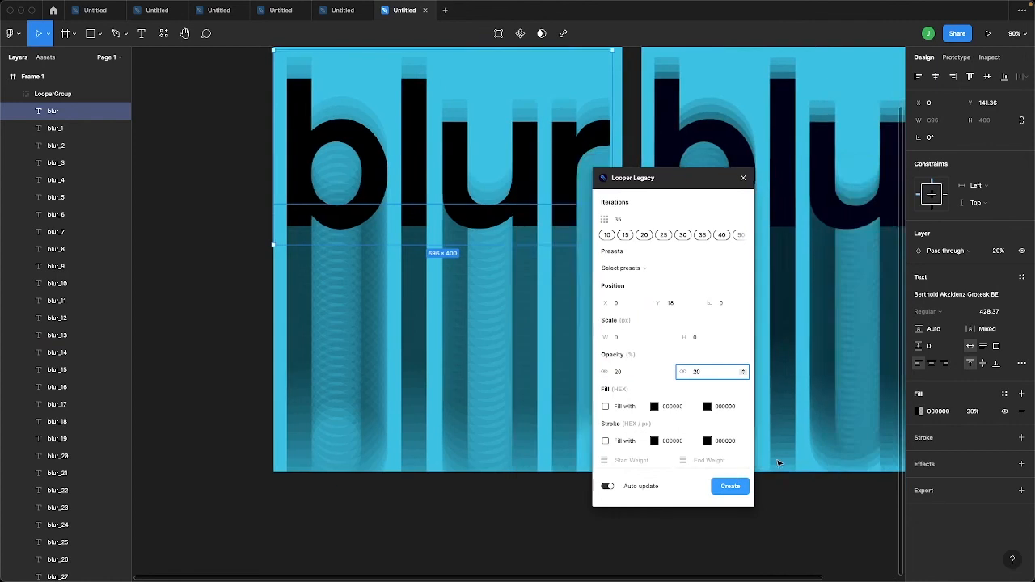
scroll(779, 463, "right", 5)
scroll(779, 464, "up", 2)
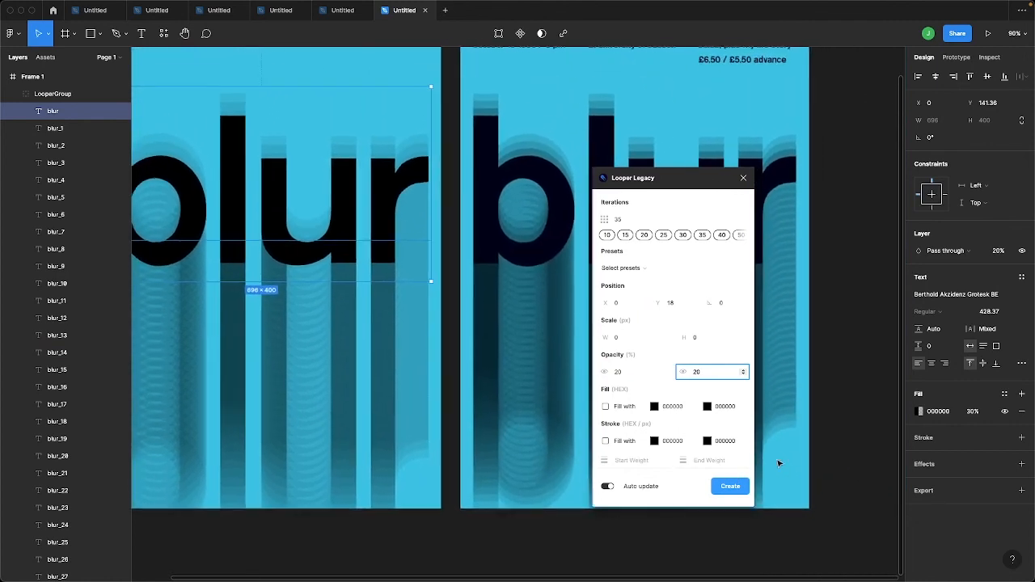
scroll(779, 464, "up", 1)
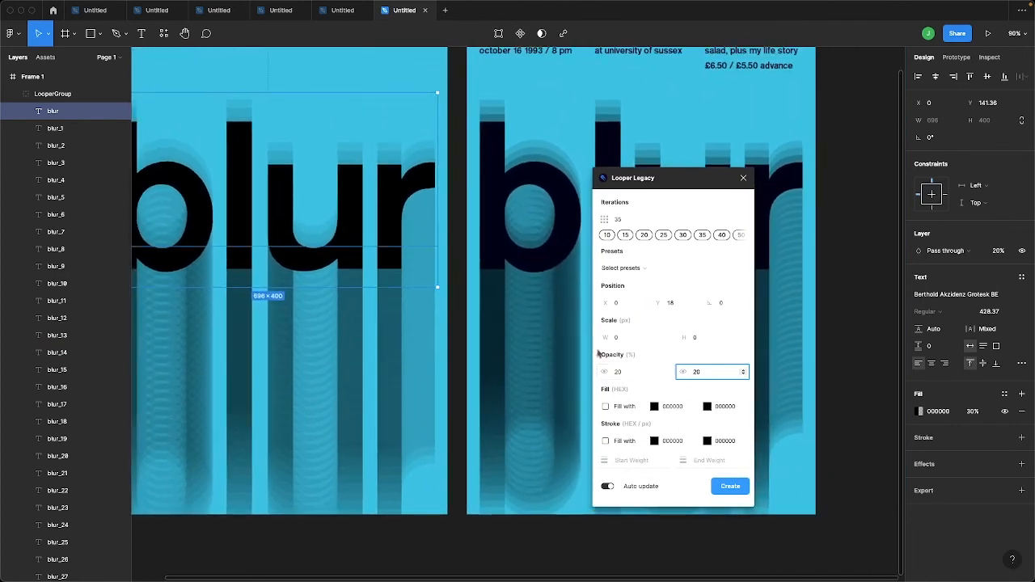
Step: Set the start opacity of the Looper Legacy copies to 30%
left_click(617, 371)
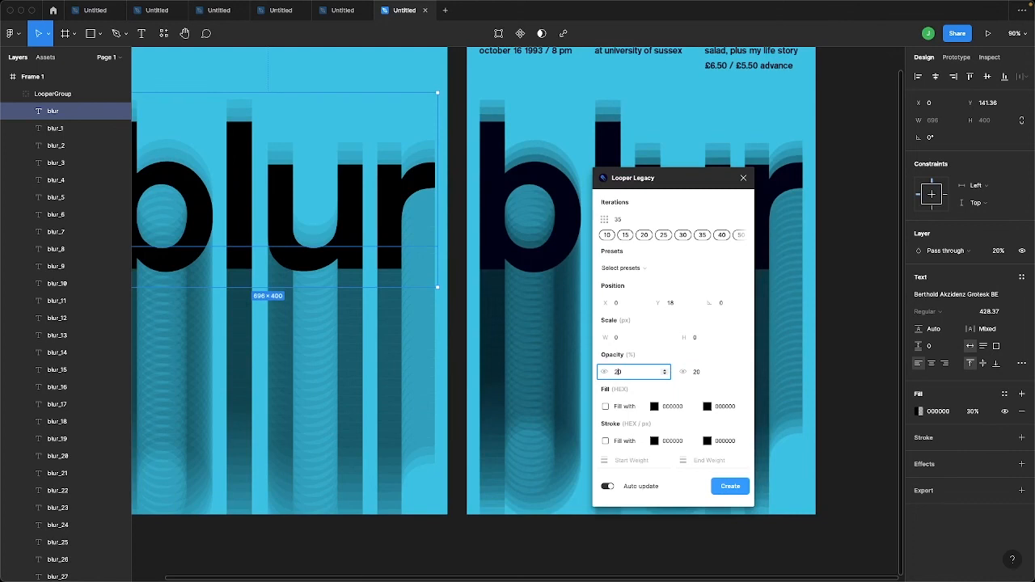
scroll(498, 341, "left", 6)
key("BackSpace")
type("3")
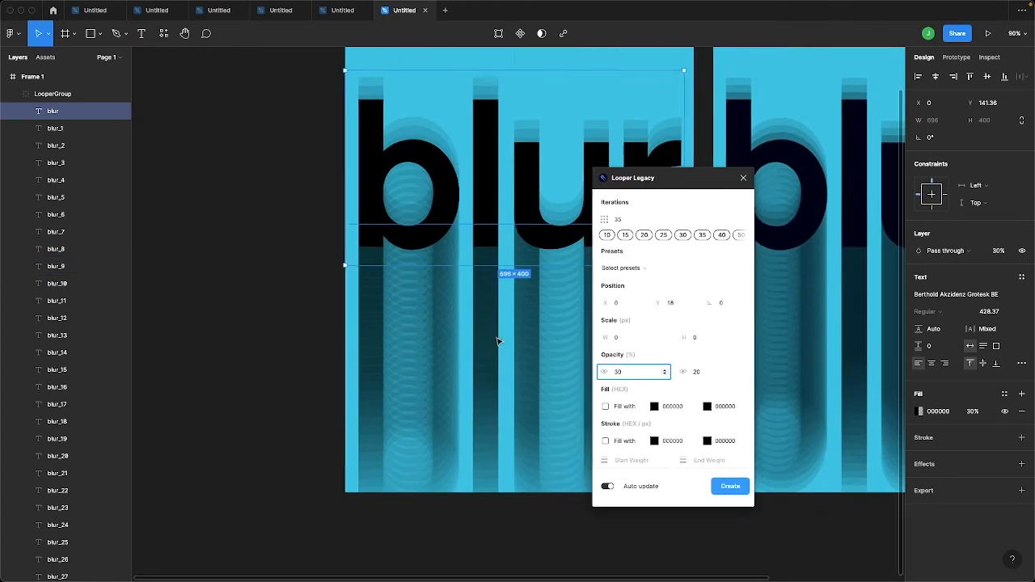
scroll(498, 342, "right", 3)
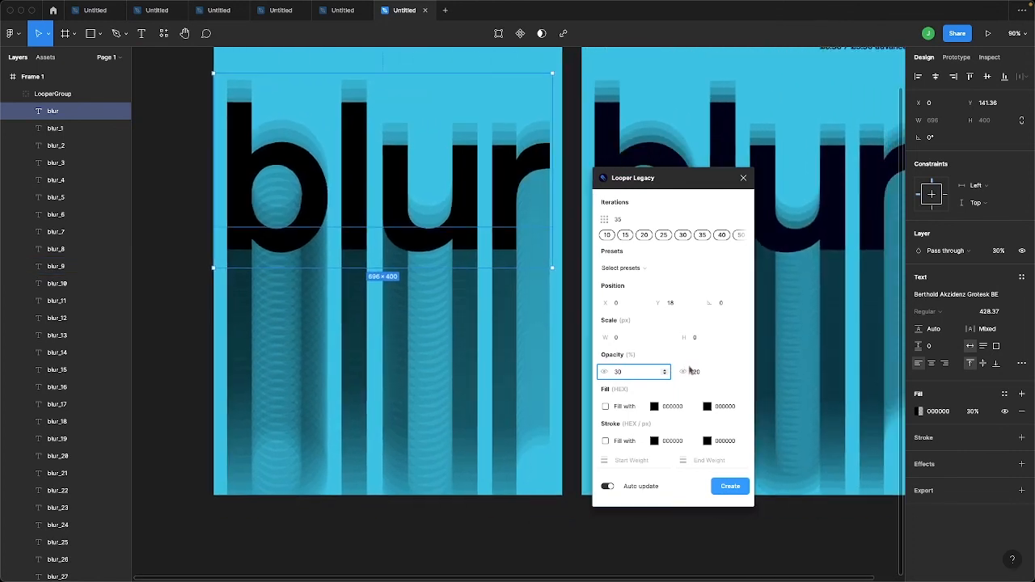
Step: Lower the end opacity of the copies to 19%, then to 10%, and close Looper Legacy
left_click(701, 371)
key("BackSpace")
key("BackSpace")
type("190")
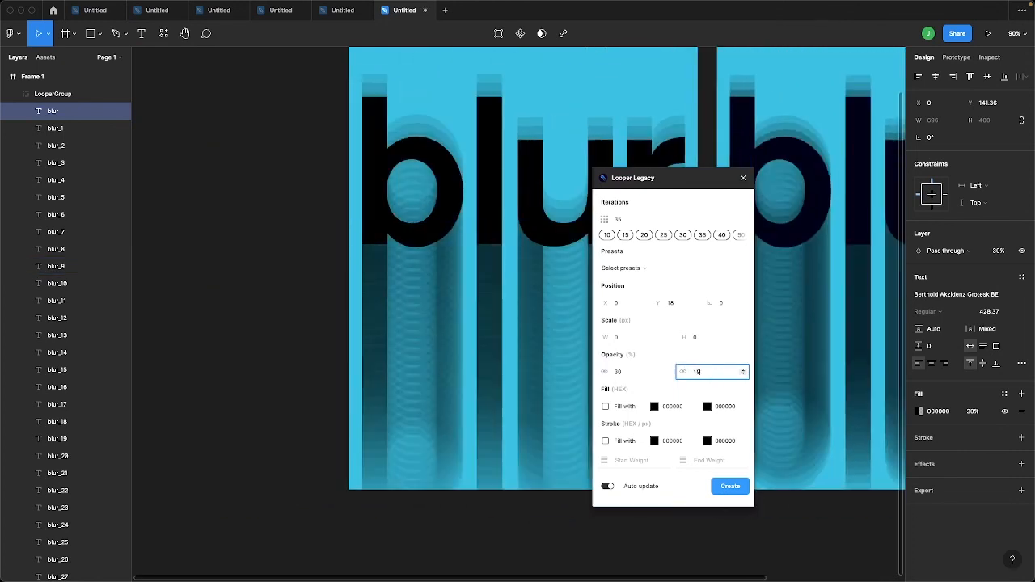
left_click(707, 374)
key("BackSpace")
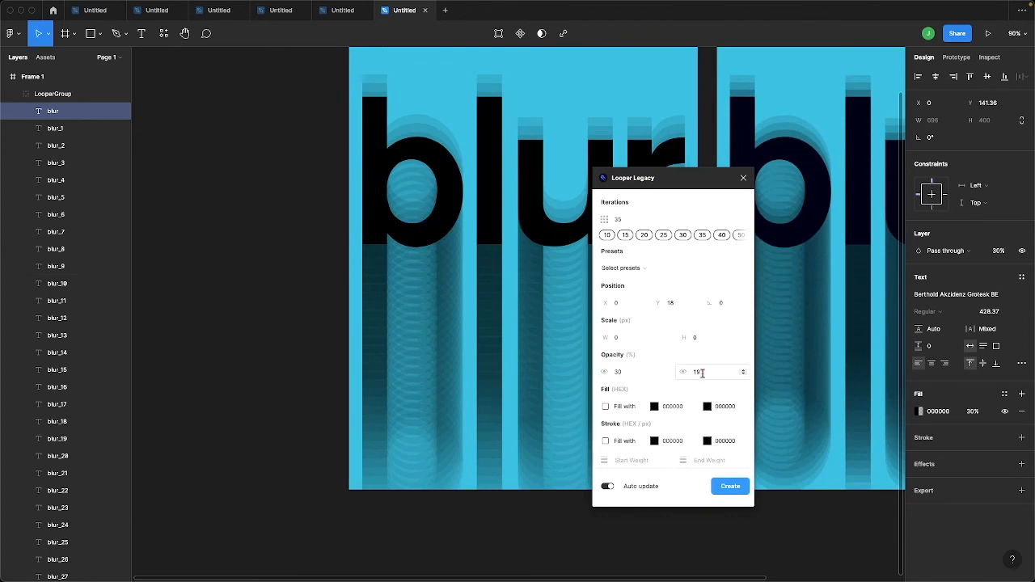
key("BackSpace")
type("0")
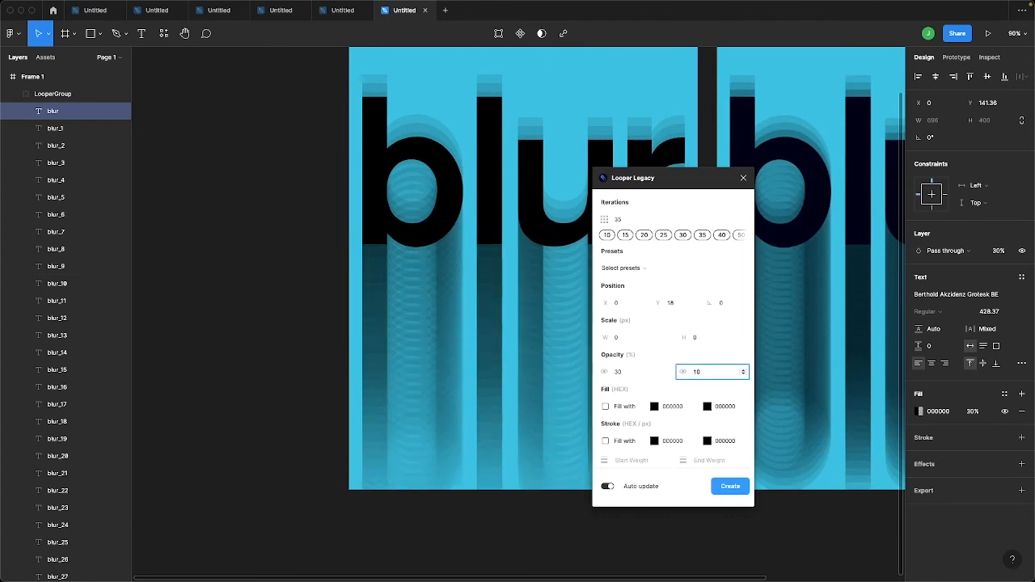
scroll(539, 499, "right", 3)
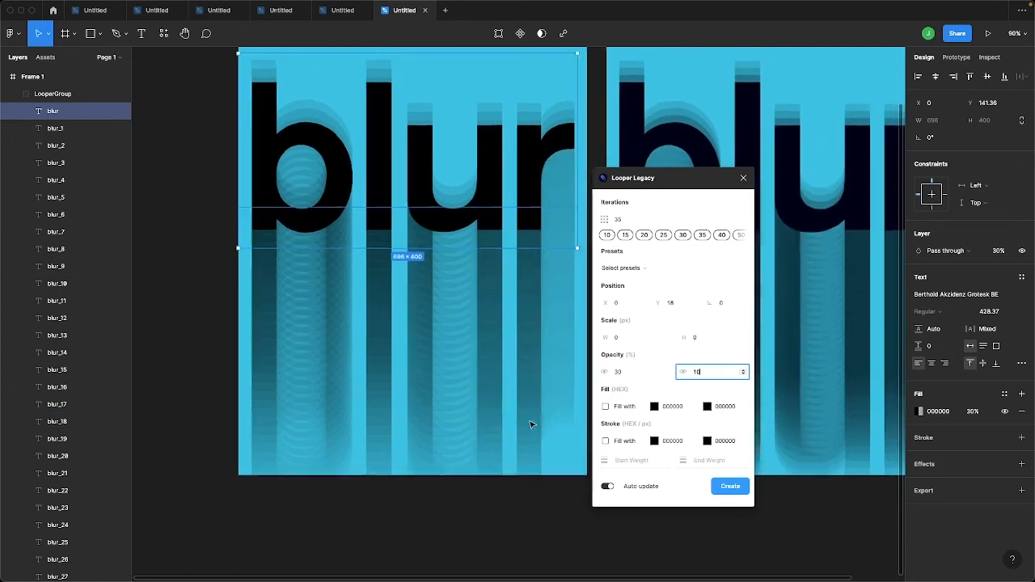
left_click(541, 502)
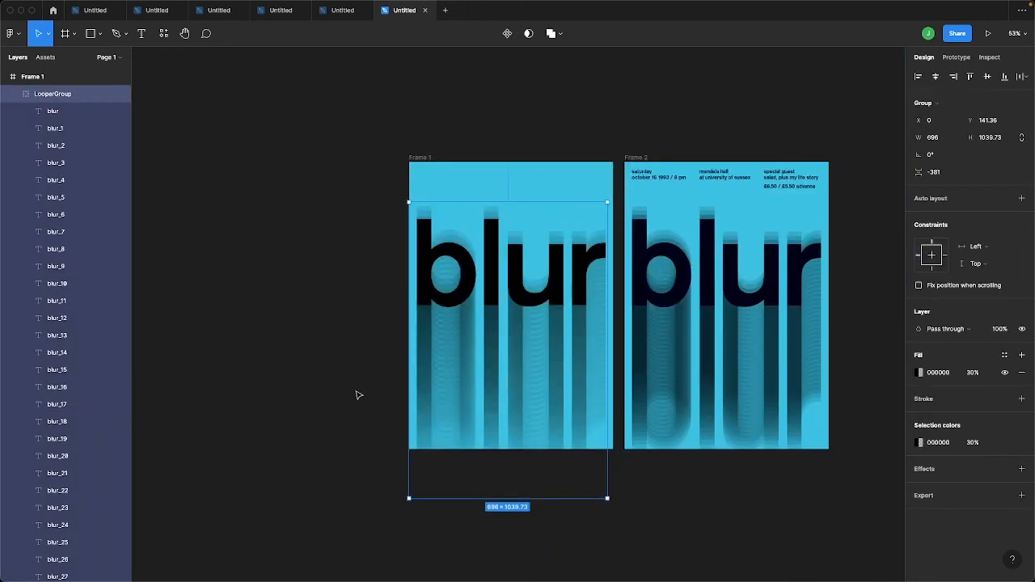
left_click(356, 394)
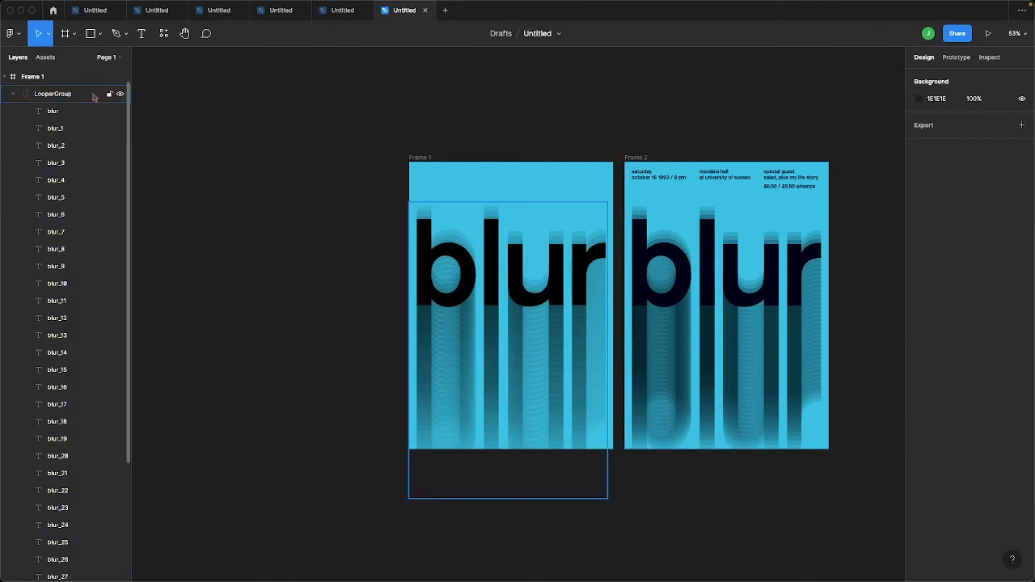
Step: Collapse LooperGroup, show the reference Image 1 in Frame 1 and duplicate the solid blur title above the original title
left_click(14, 95)
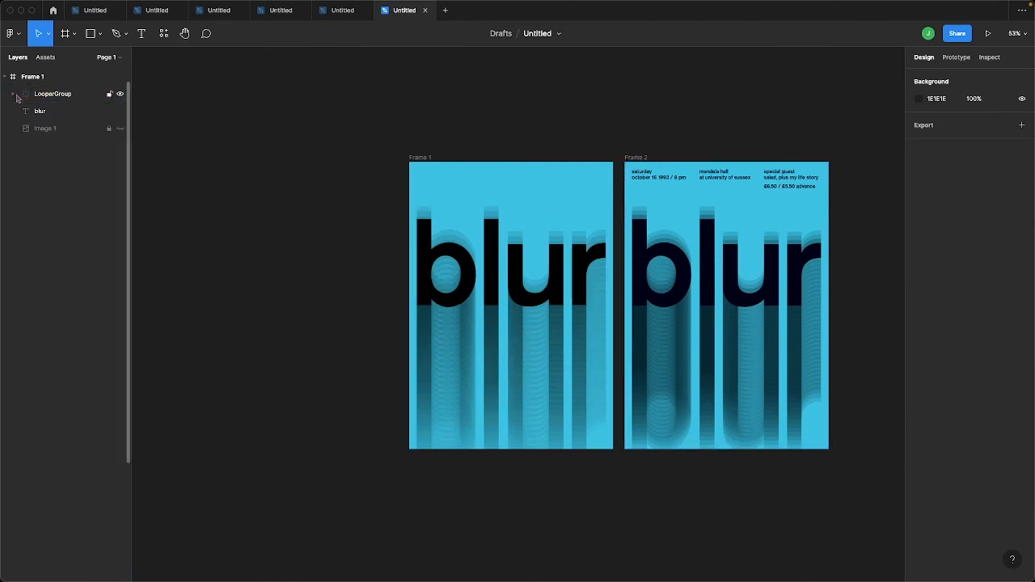
left_click(119, 130)
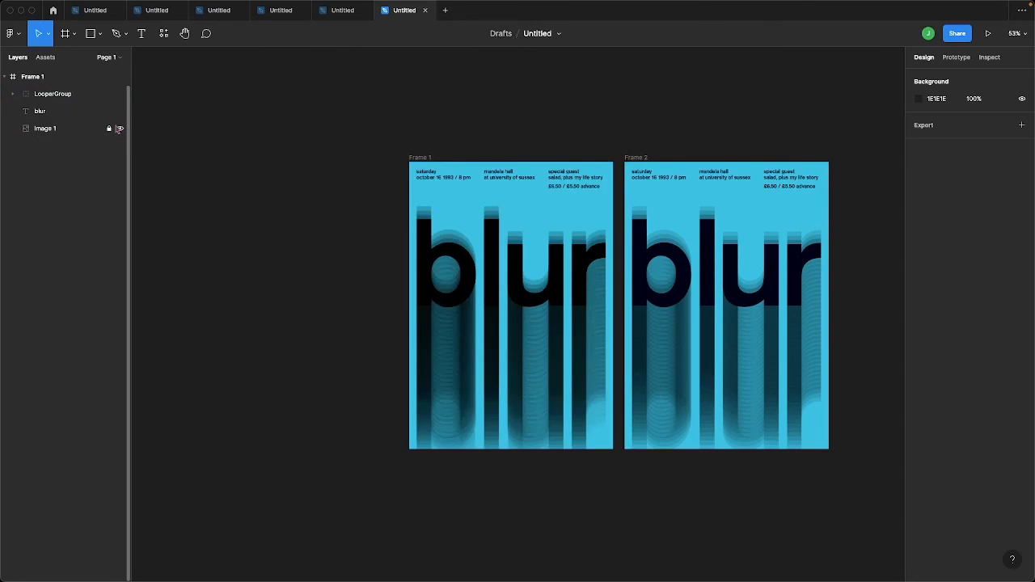
left_click(49, 111)
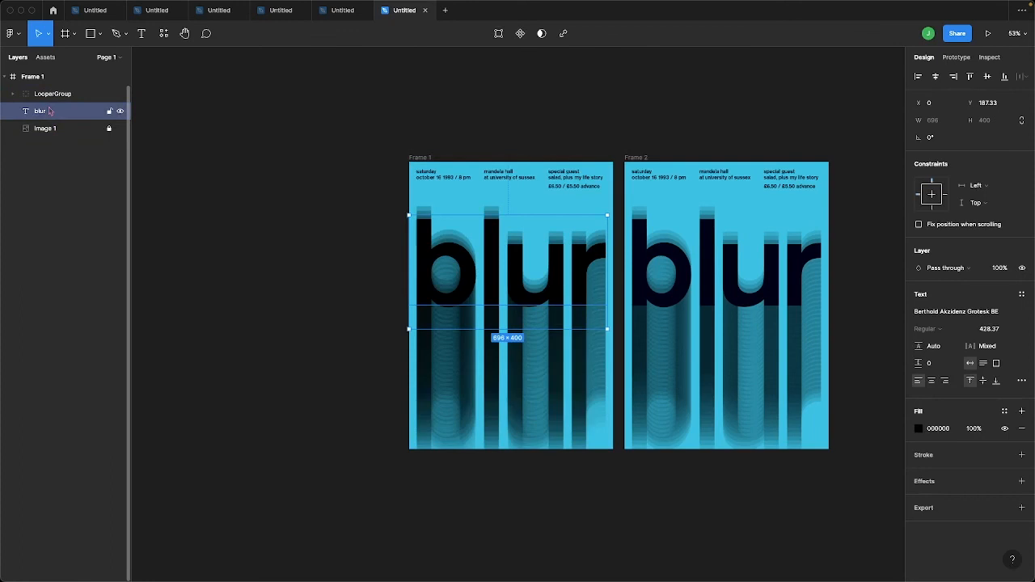
left_click_drag(458, 305, 453, 194, "alt")
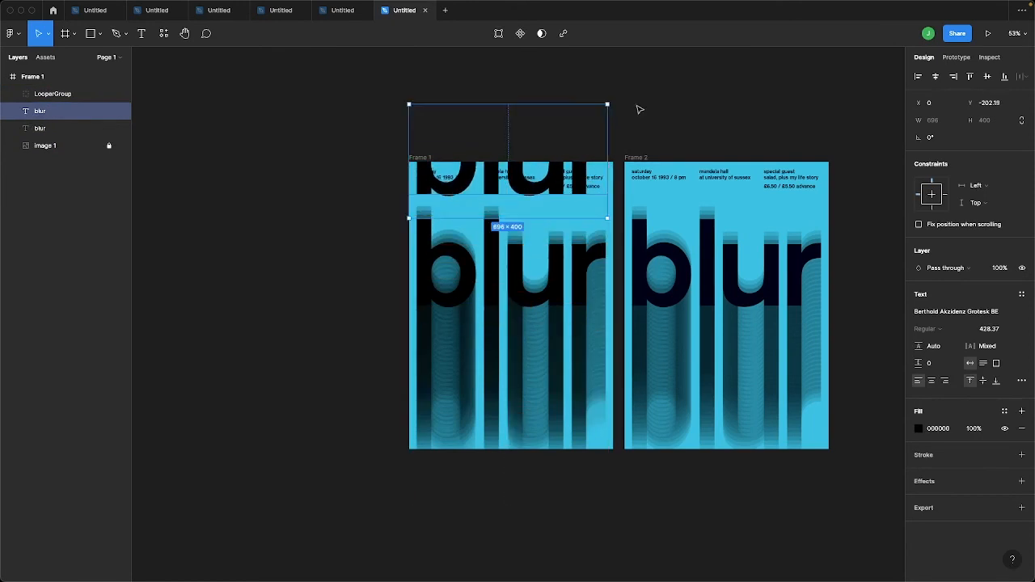
Step: Scale the duplicated blur title down to about 174 × 100
left_click_drag(607, 105, 431, 189)
scroll(431, 188, "up", 5)
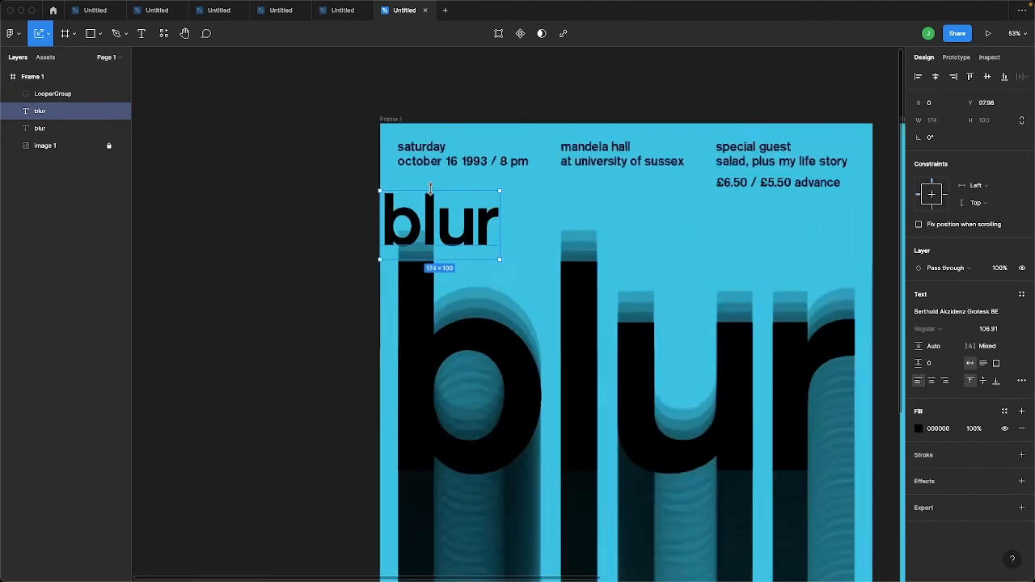
scroll(430, 189, "up", 4)
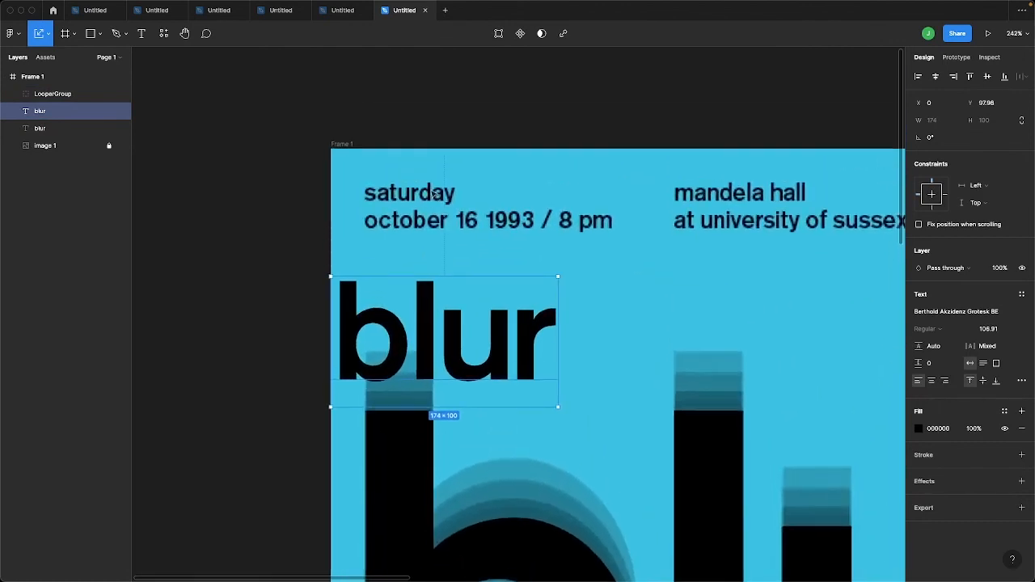
Step: Move the small title over the first line of event details and change its text to "saturday"
left_click_drag(435, 331, 462, 173)
double_click(461, 174)
type("sa")
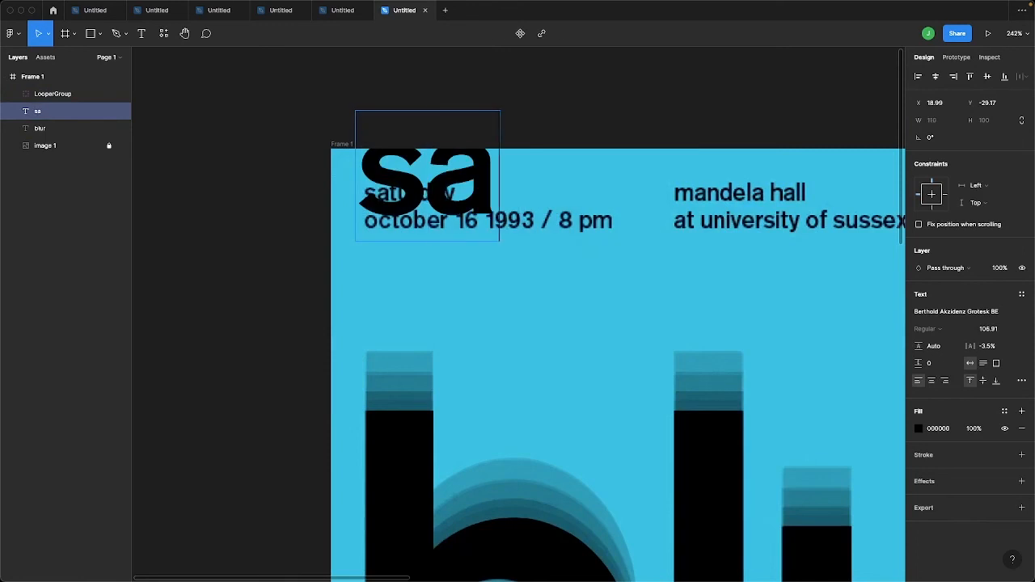
type("turday")
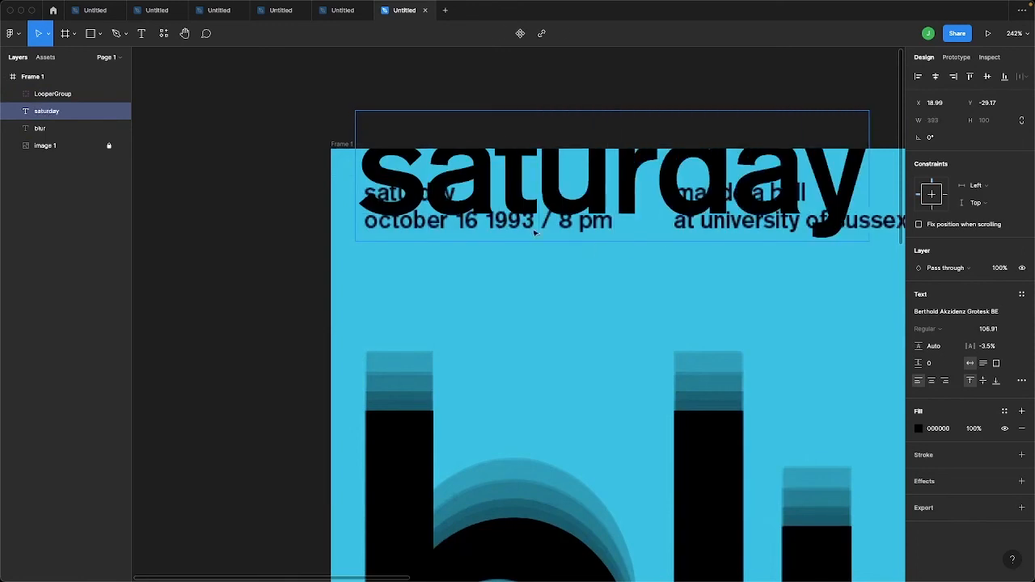
key("Escape")
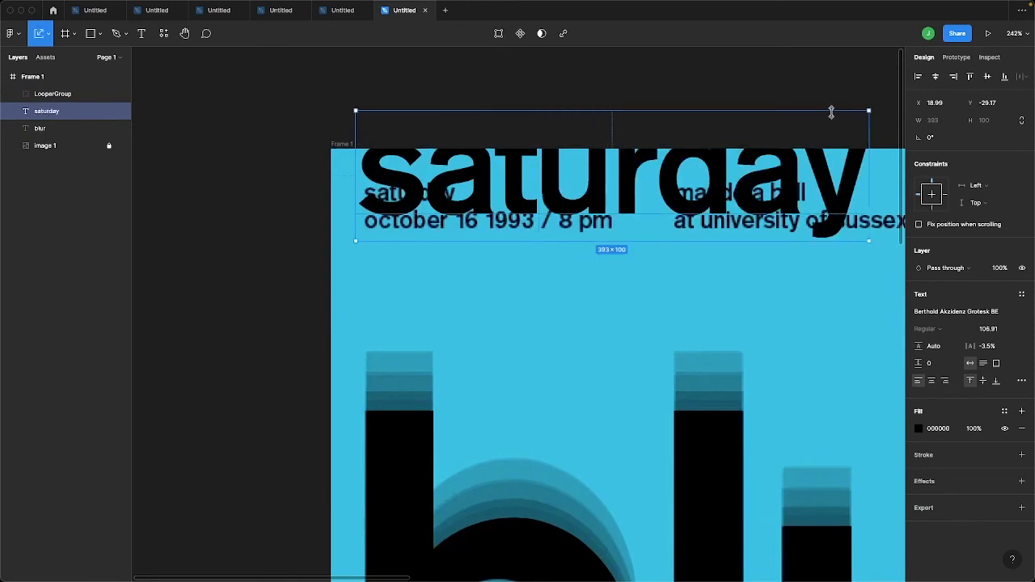
Step: Scale the "saturday" text down to about 71 × 18 to match the same word on the reference image
left_click_drag(868, 107, 423, 196)
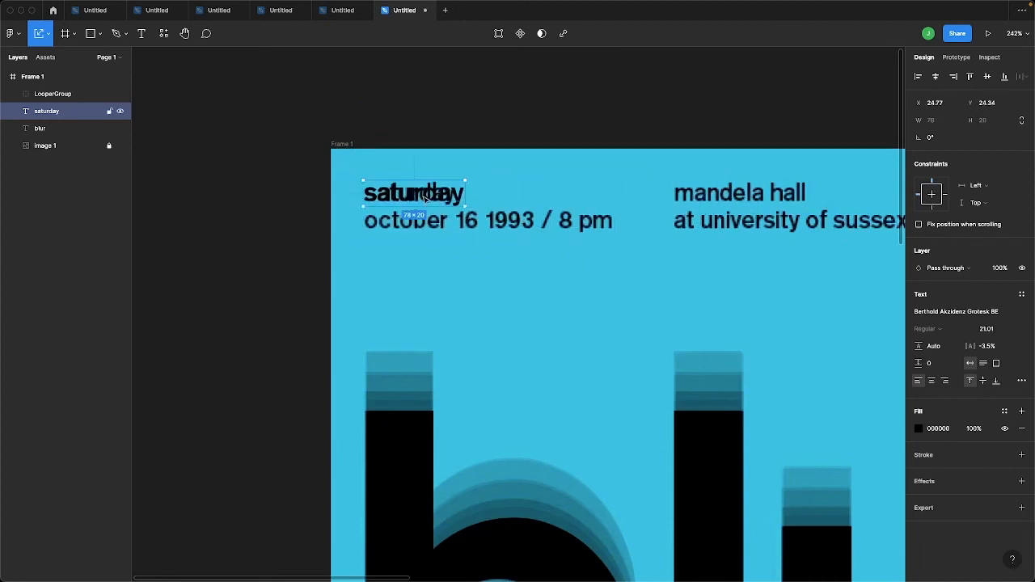
scroll(423, 197, "up", 5)
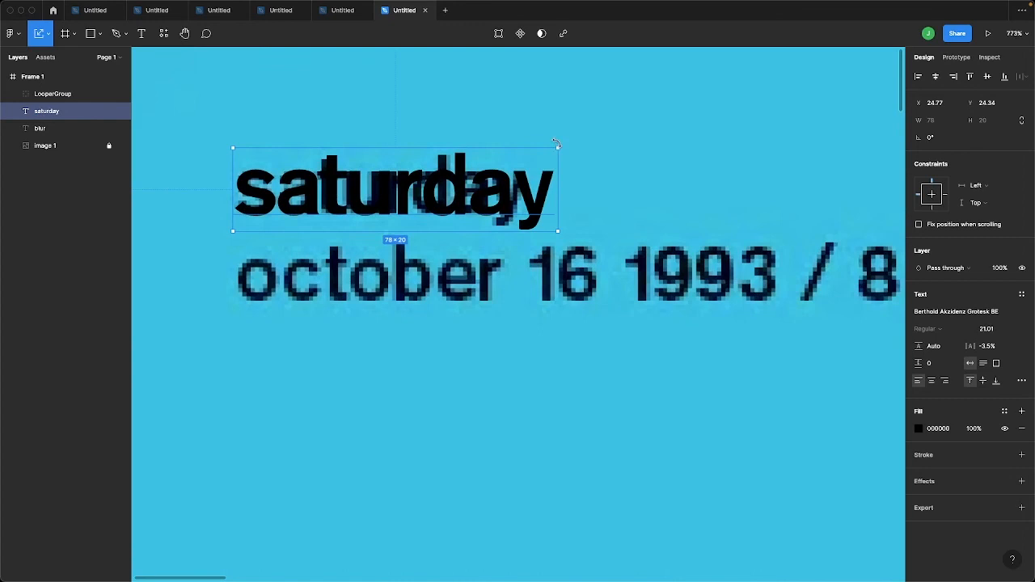
left_click_drag(558, 146, 531, 155)
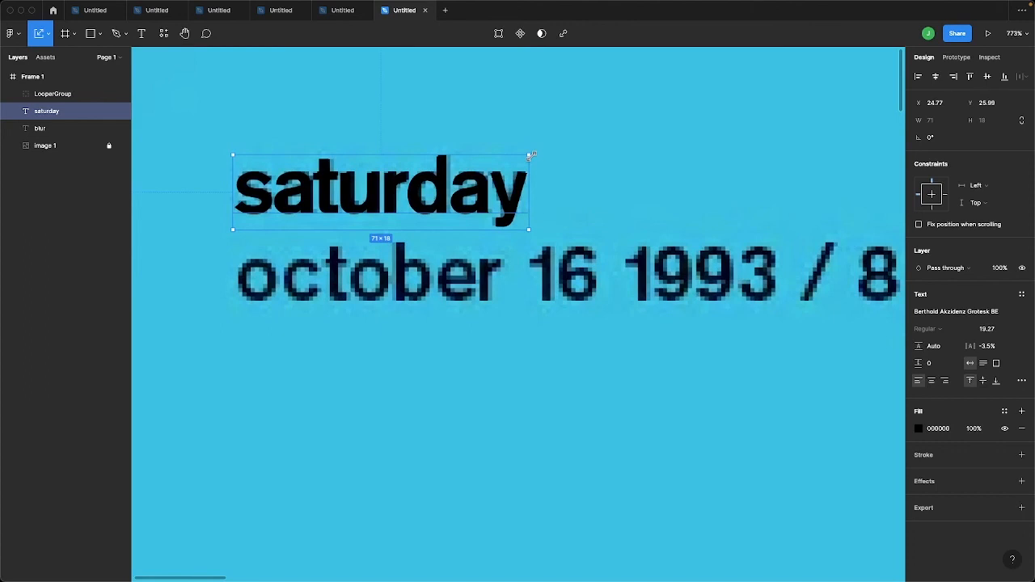
scroll(570, 249, "down", 3)
scroll(570, 250, "right", 2)
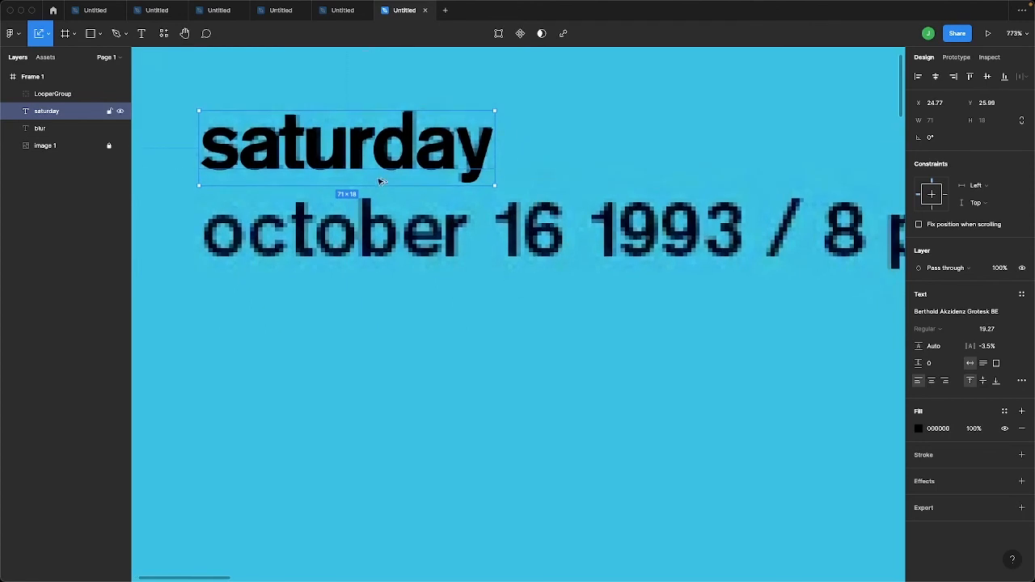
Step: Duplicate the "saturday" text onto the line below and change the copy to "october 16 1993 / 8 pm"
left_click_drag(394, 164, 398, 252)
key("Return")
type("october 16 1993 / 8 pm")
scroll(399, 252, "right", 2)
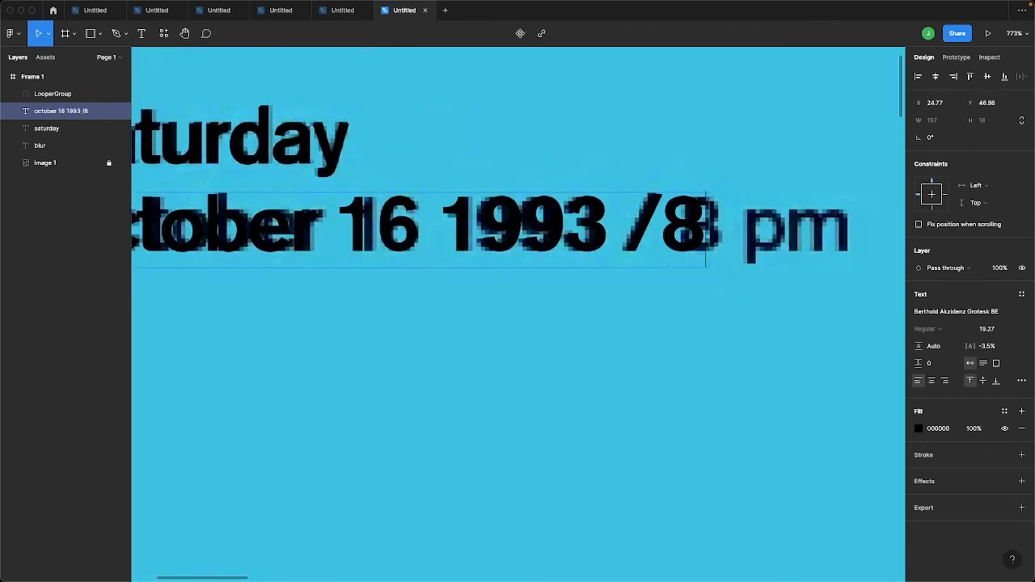
key("Escape")
Step: Duplicate both date lines over the second column and change the copies to "mandela hall" and "at university of sussex"
scroll(364, 300, "down", 5)
left_click(366, 310, "shift")
left_click_drag(367, 311, 584, 311)
double_click(584, 310)
type("mandela hall")
double_click(598, 330)
type("at university of sussex")
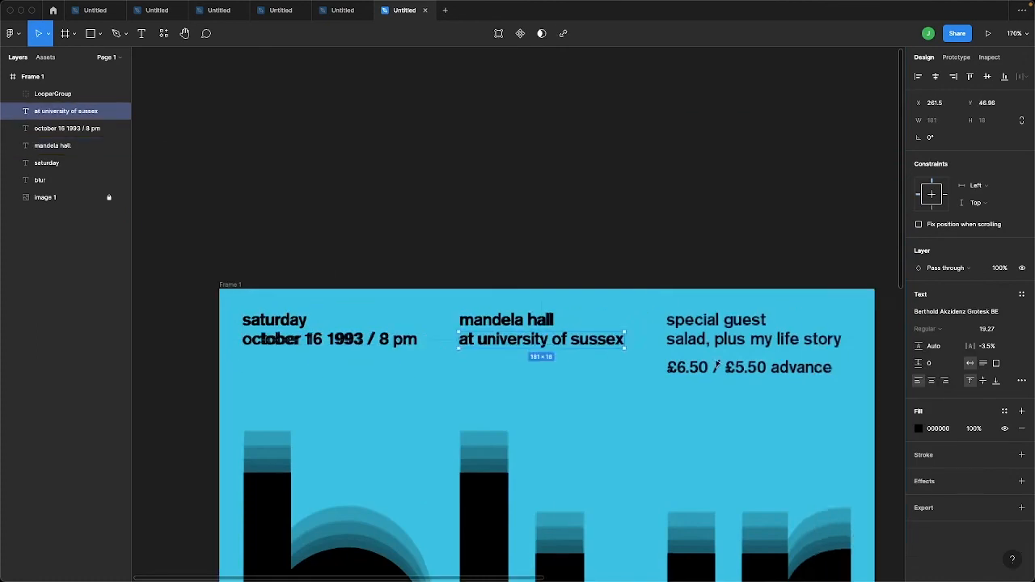
Step: Duplicate text lines over the third column, reading "special guest", "salad, plus my life story" and "L6.50 / L5.50 advance"
left_click_drag(506, 321, 713, 321)
scroll(718, 296, "up", 4)
scroll(718, 296, "down", 1)
scroll(718, 296, "right", 2)
double_click(518, 338)
type("special guest")
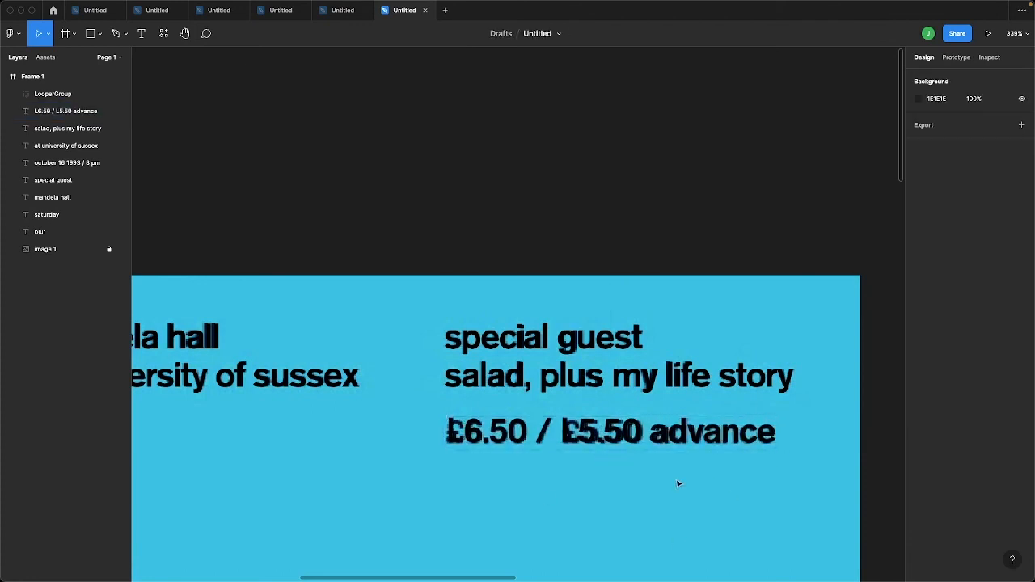
Step: Hide the reference Image 1 in Frame 1 and compare the recreated poster with the original in Frame 2
left_click(119, 250)
key("shift+1")
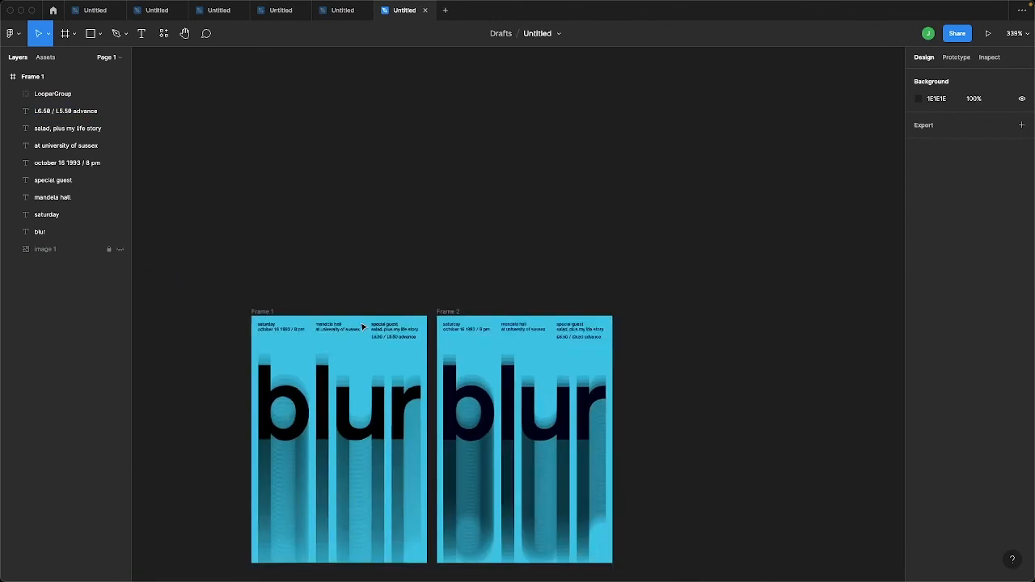
scroll(361, 327, "left", 2)
scroll(361, 327, "down", 2)
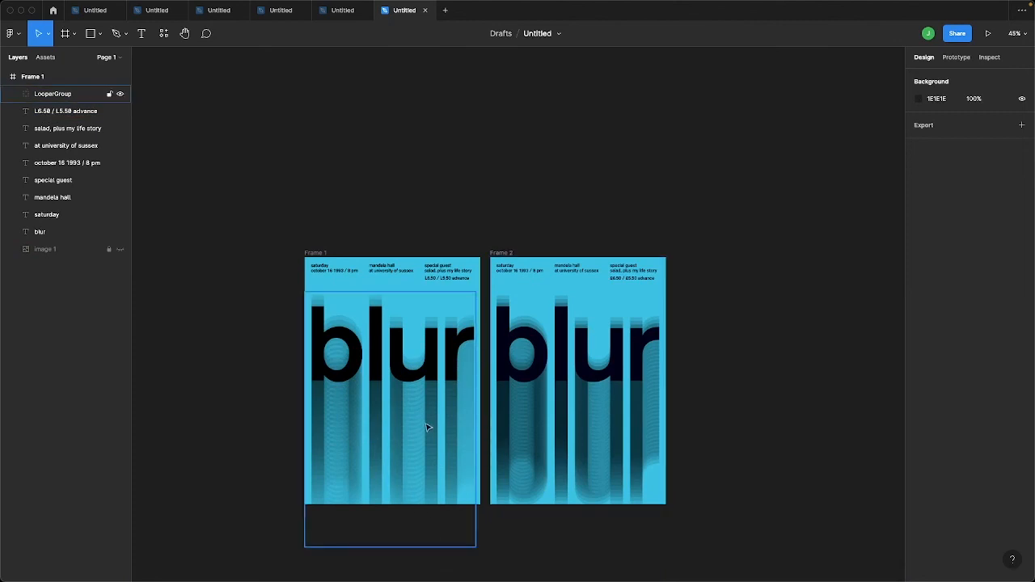
scroll(747, 455, "down", 2)
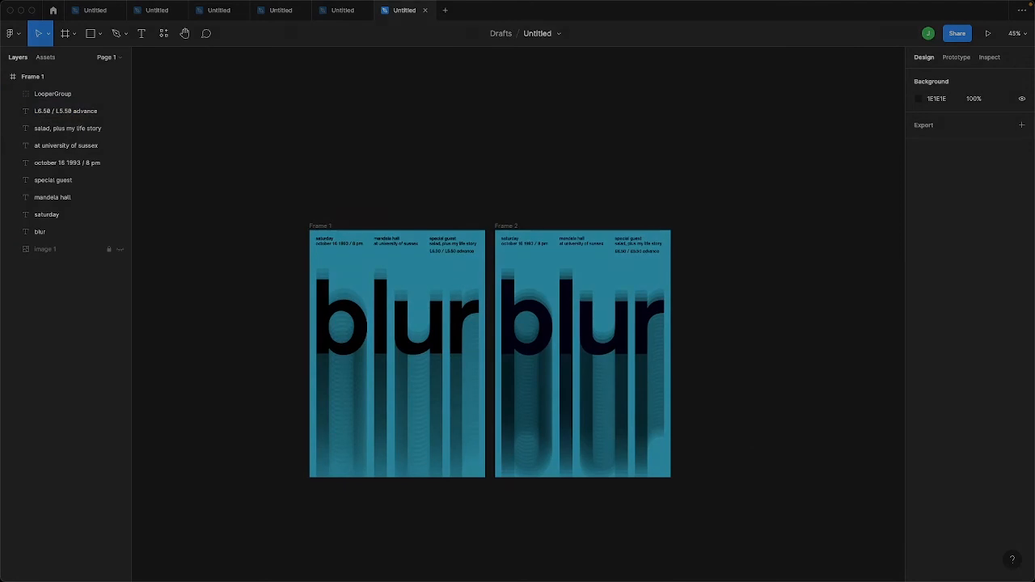